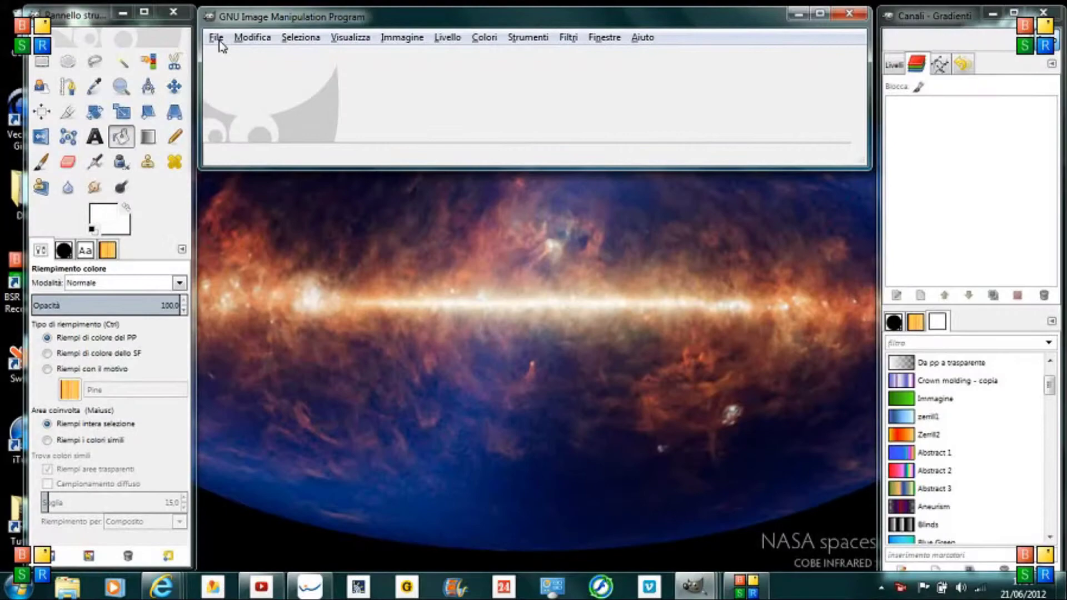
# Step: Open the recent photo tigre-5.jpg, enlarge its window and fit the image to it
pyautogui.click(218, 39)
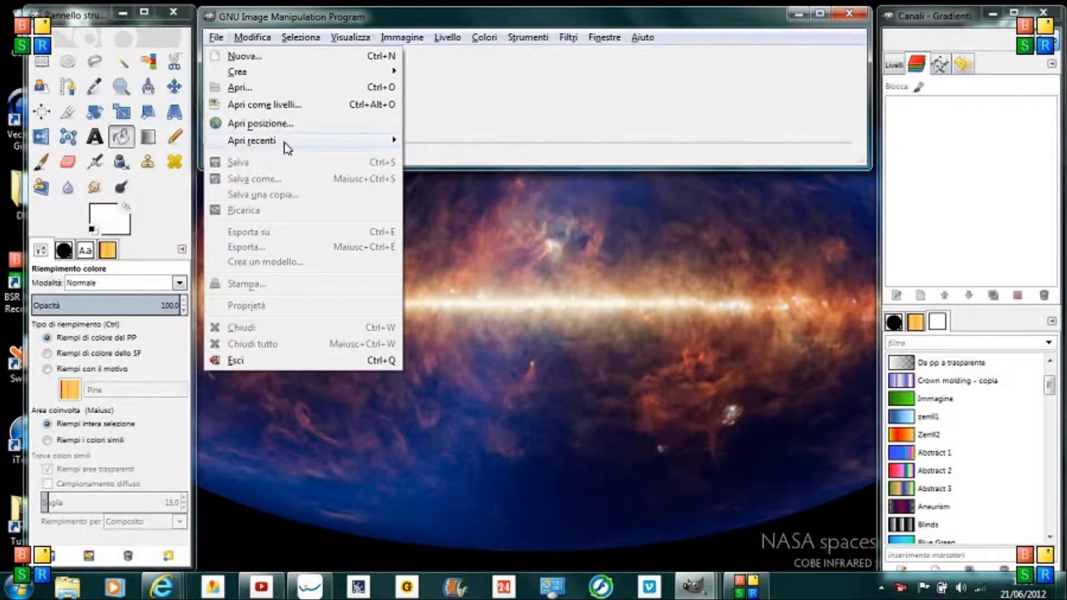
pyautogui.click(437, 150)
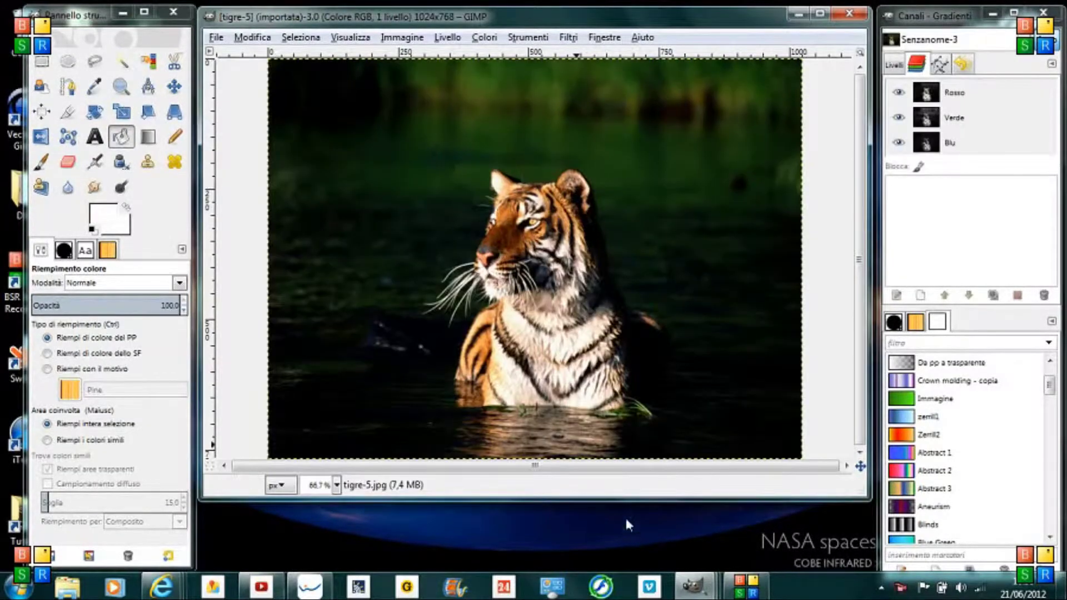
pyautogui.moveTo(622, 499); pyautogui.dragTo(621, 569)
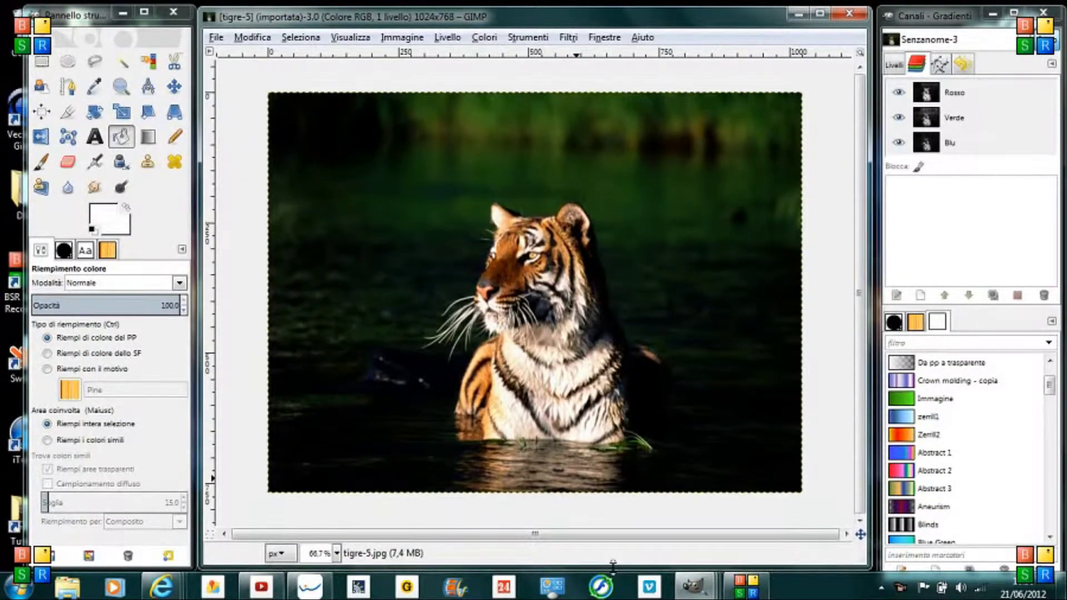
pyautogui.click(351, 38)
pyautogui.moveTo(375, 88)
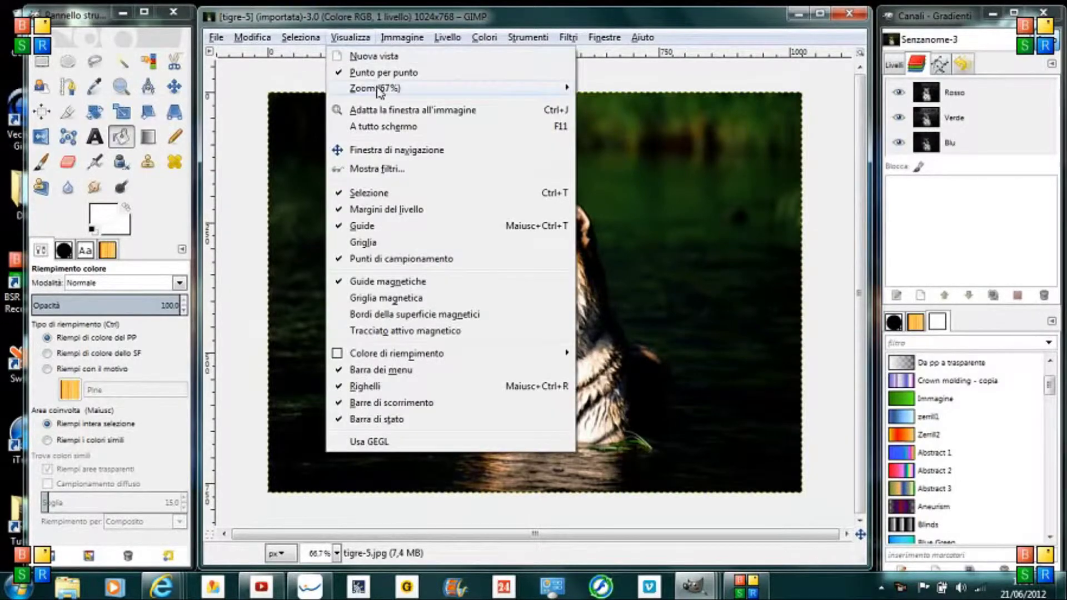
pyautogui.click(615, 136)
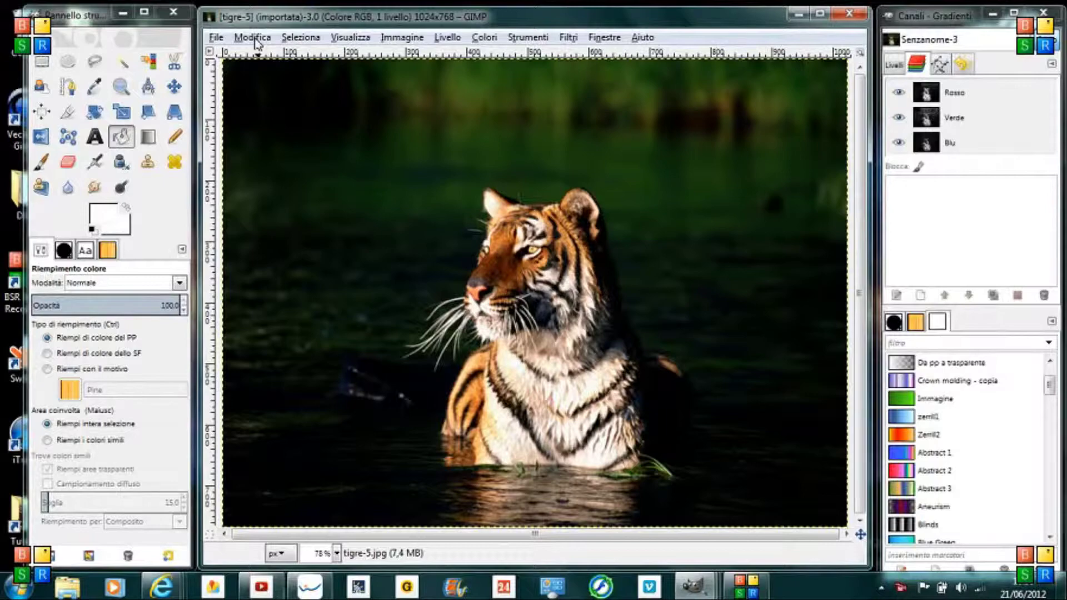
# Step: Configure the image grid with grey b4b4b4 lines at 16 × 16 px spacing
pyautogui.click(420, 38)
pyautogui.click(447, 317)
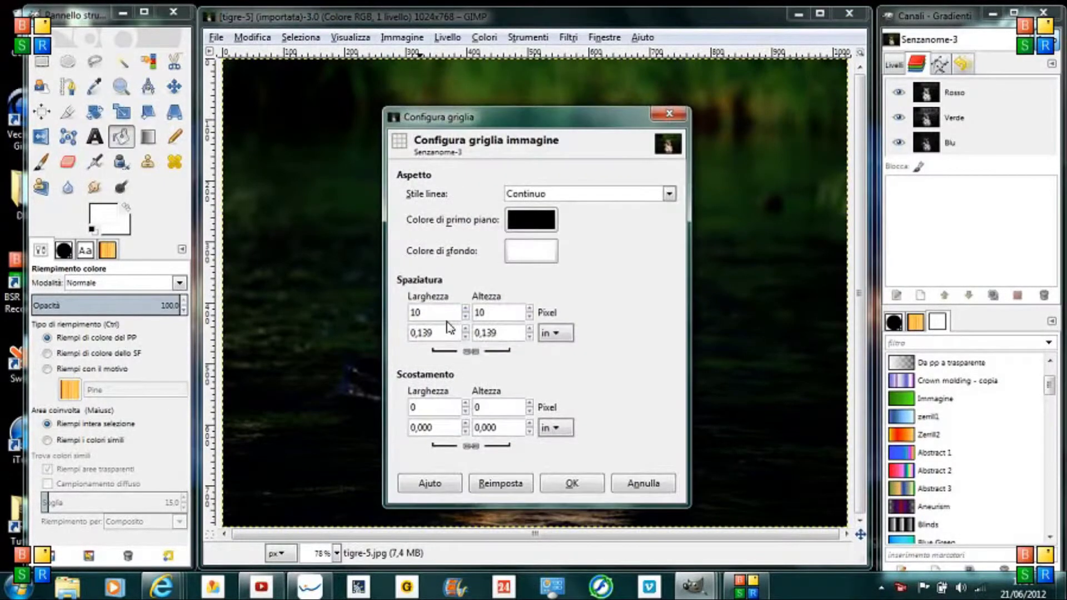
pyautogui.click(544, 233)
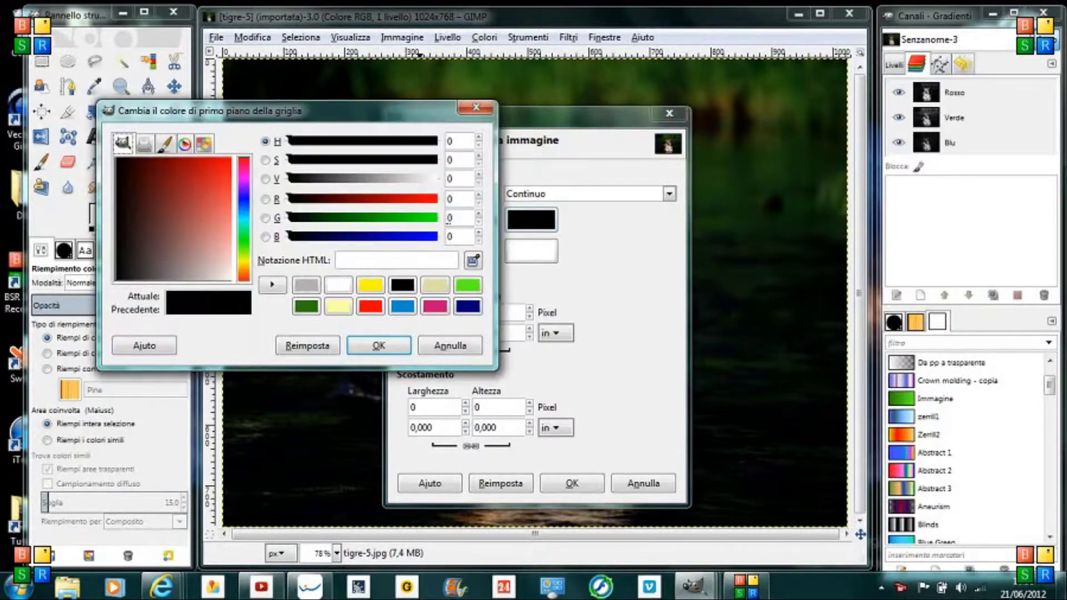
pyautogui.click(395, 185)
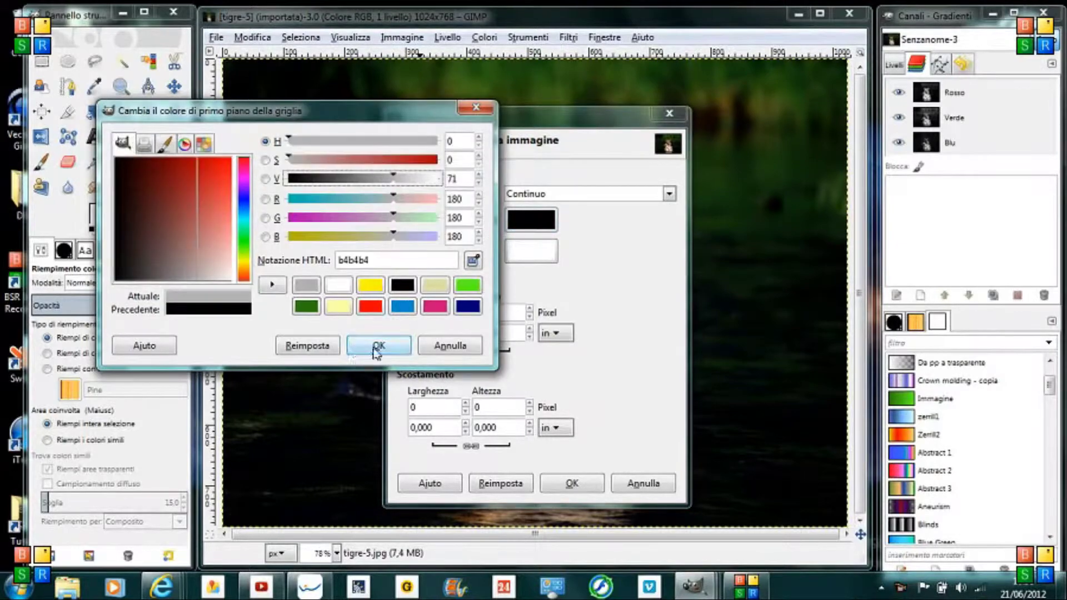
pyautogui.click(376, 349)
pyautogui.doubleClick(414, 312)
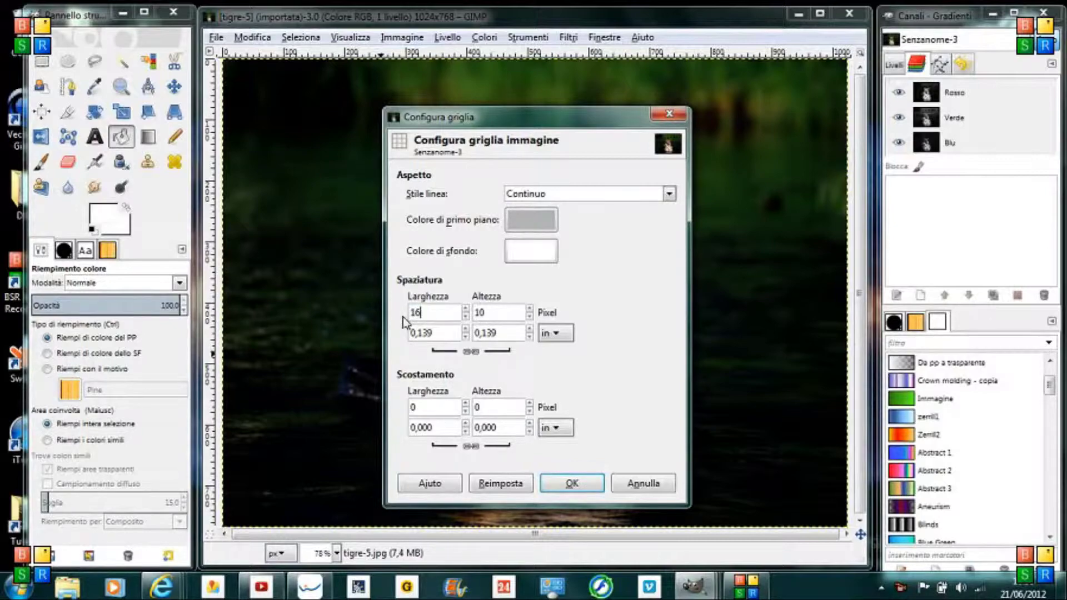
pyautogui.click(578, 484)
pyautogui.click(351, 37)
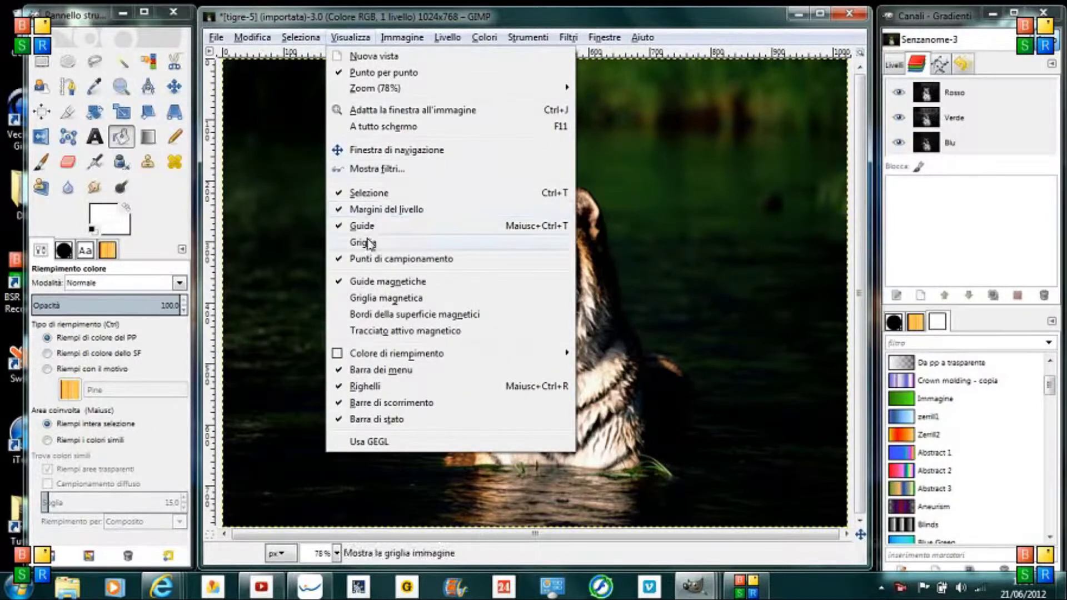
# Step: Show the grid and draw an 864 × 608 px rectangular selection starting at 80,80
pyautogui.click(398, 247)
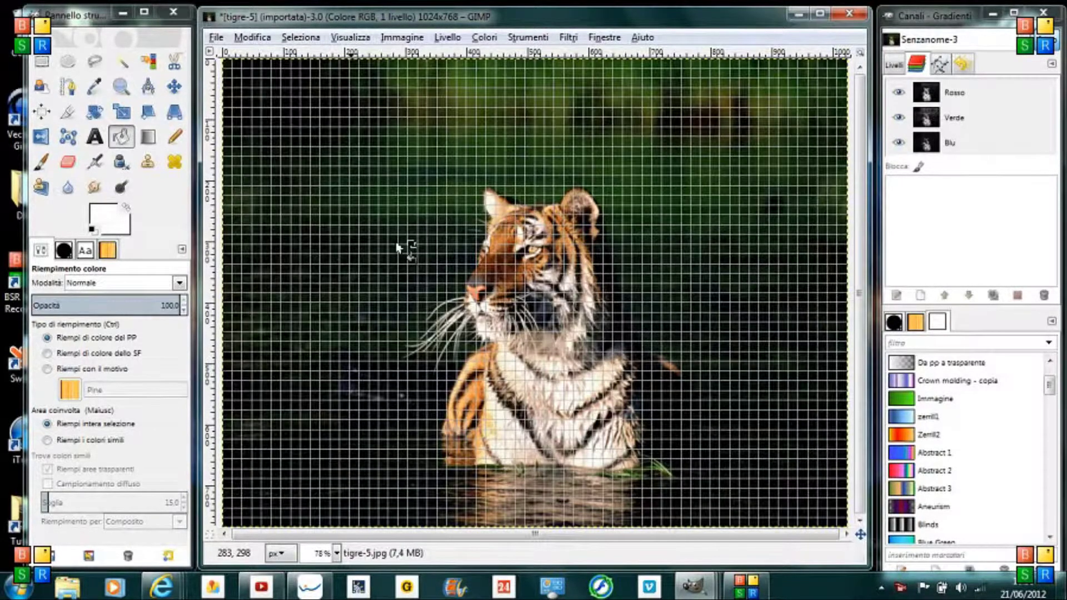
pyautogui.click(42, 63)
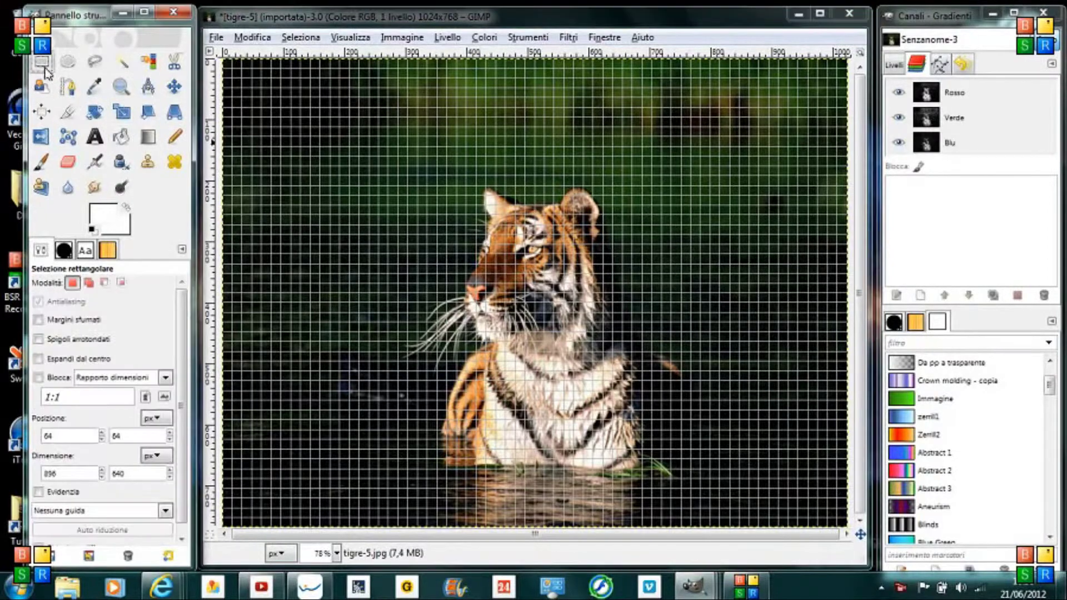
pyautogui.click(269, 110)
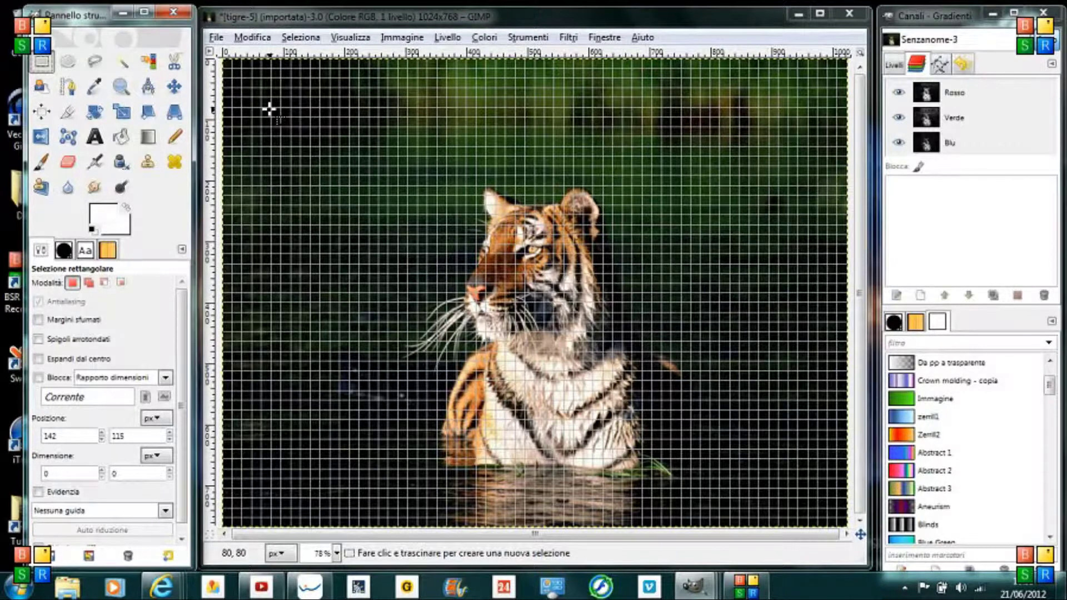
pyautogui.moveTo(271, 108)
pyautogui.mouseDown()
pyautogui.moveTo(768, 493)
pyautogui.moveTo(798, 488)
pyautogui.mouseUp()
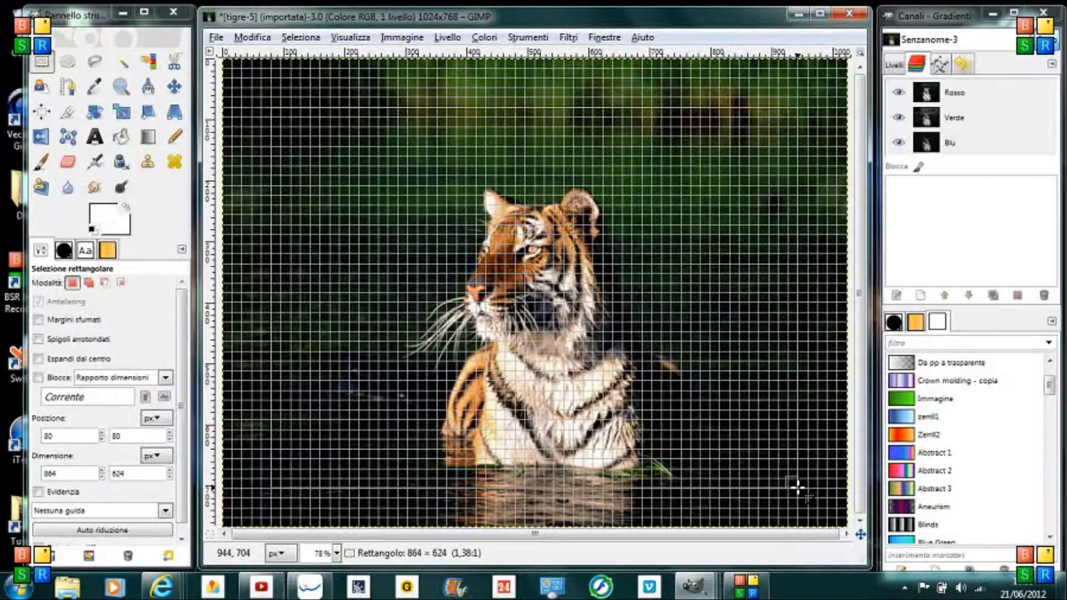
pyautogui.moveTo(797, 485); pyautogui.dragTo(797, 478)
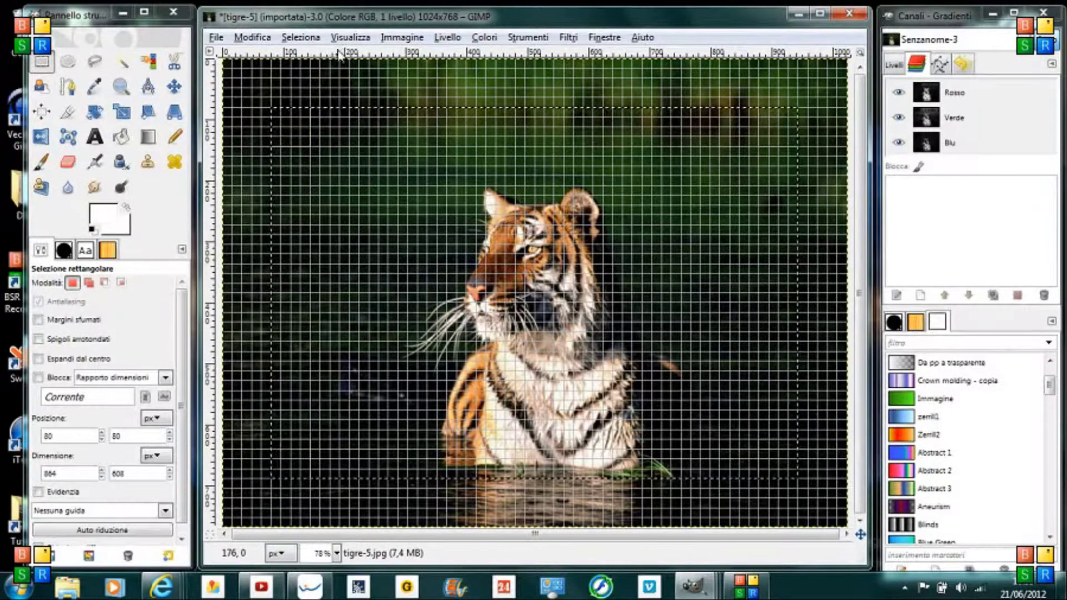
# Step: Turn on Quick Mask so the outer border is tinted red, and hide the grid
pyautogui.click(210, 534)
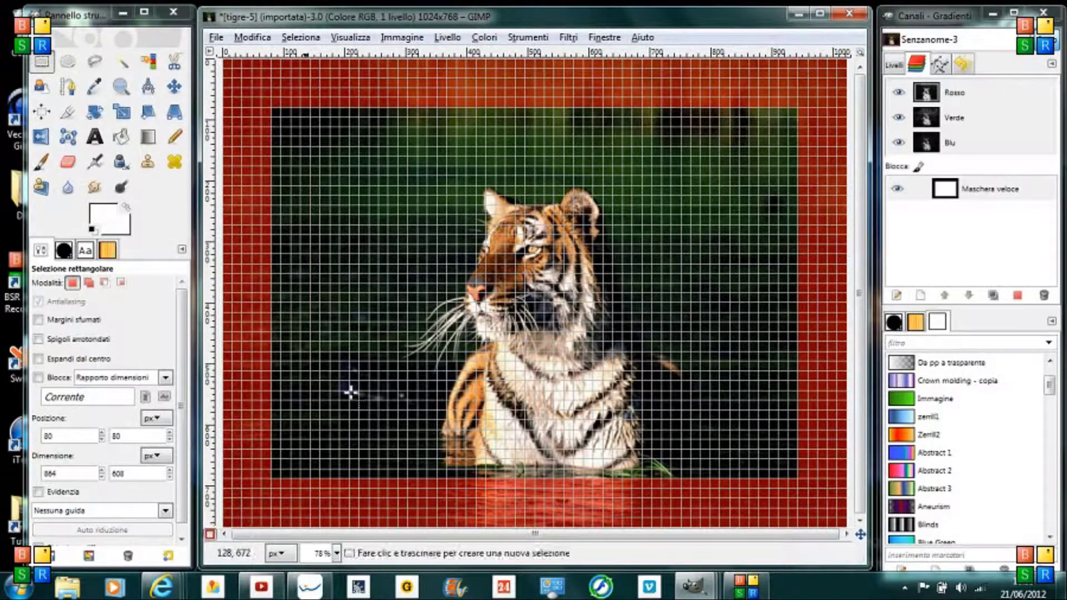
pyautogui.click(351, 37)
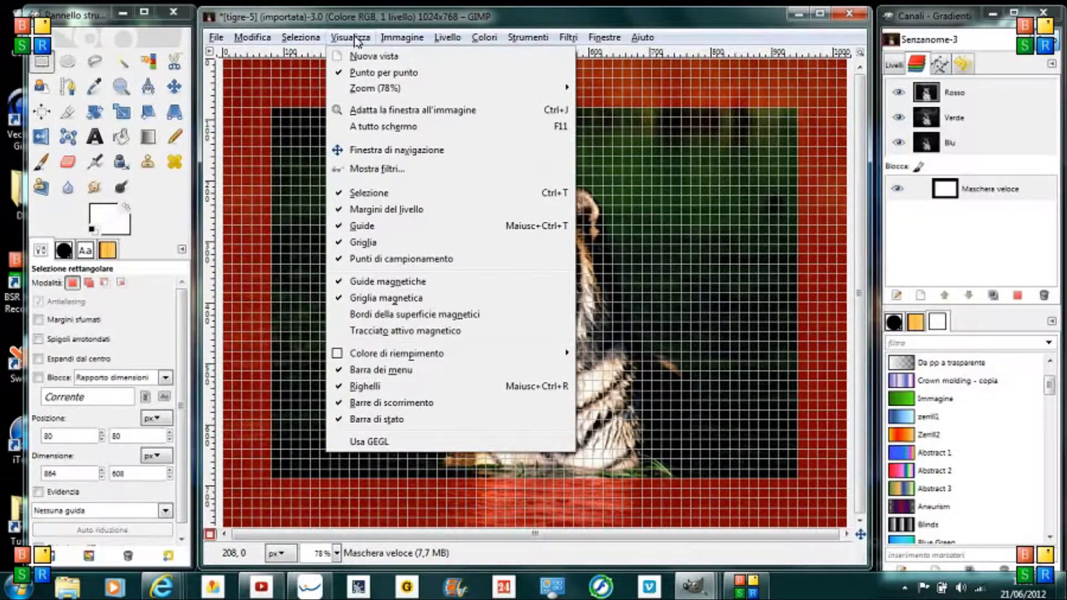
pyautogui.click(356, 243)
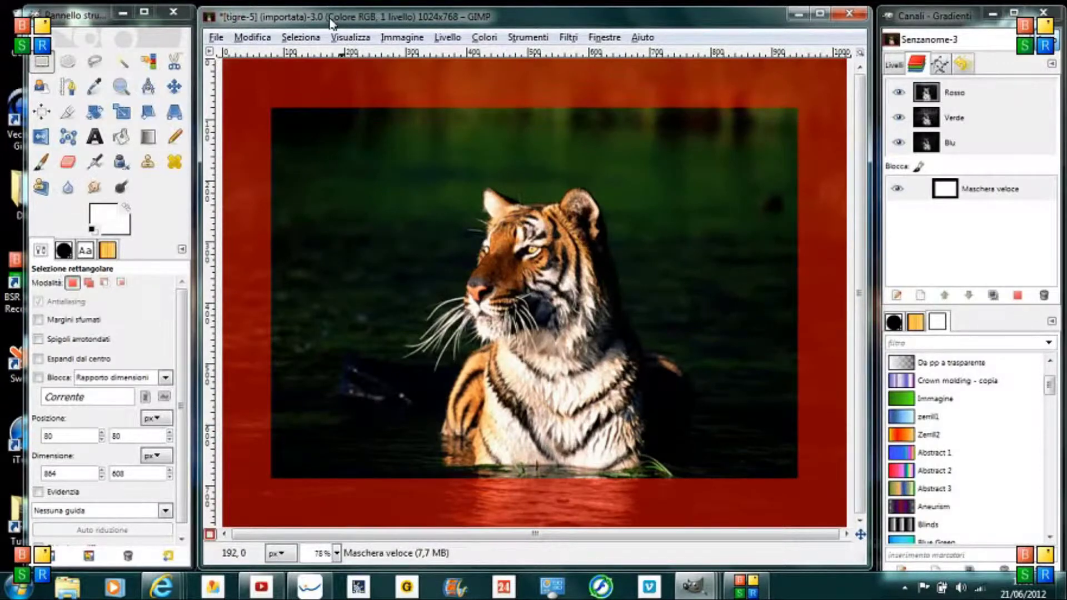
pyautogui.click(567, 38)
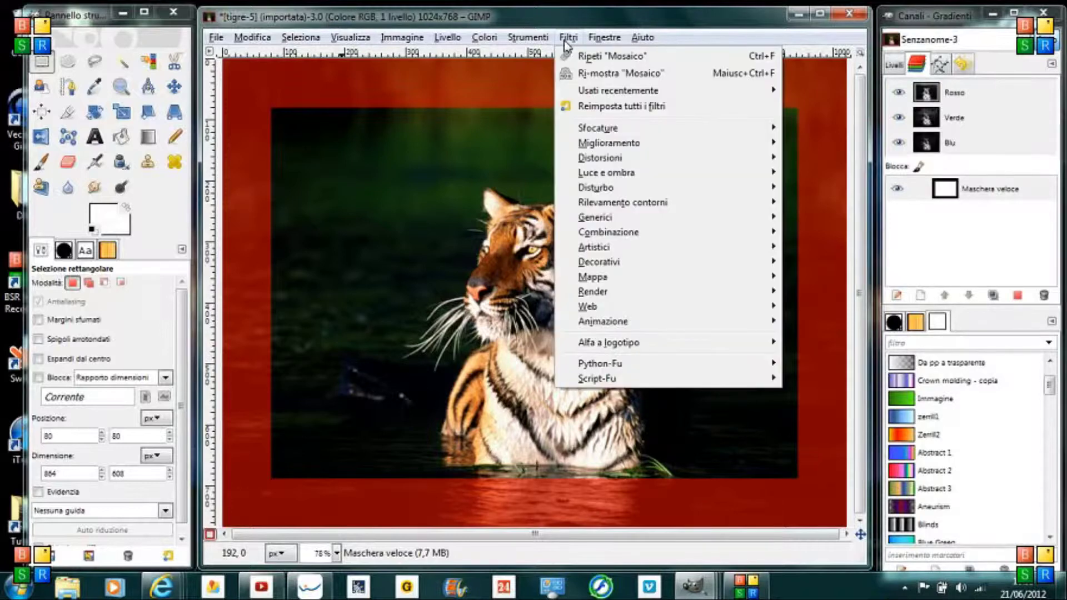
# Step: Apply a 50 × 50 px Gaussian blur to the quick mask
pyautogui.moveTo(598, 128)
pyautogui.click(823, 145)
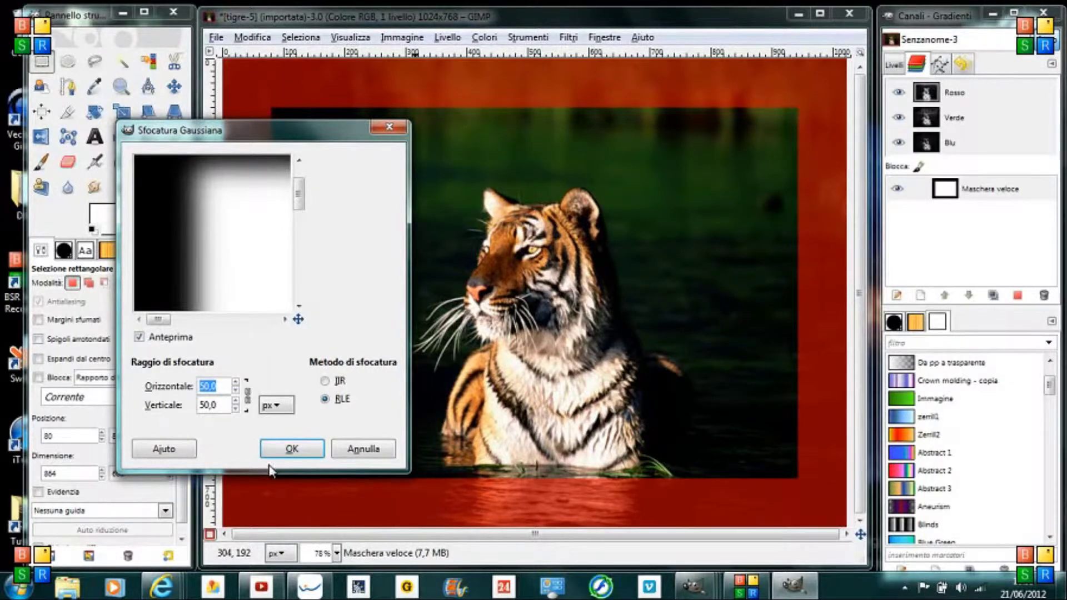
pyautogui.click(290, 452)
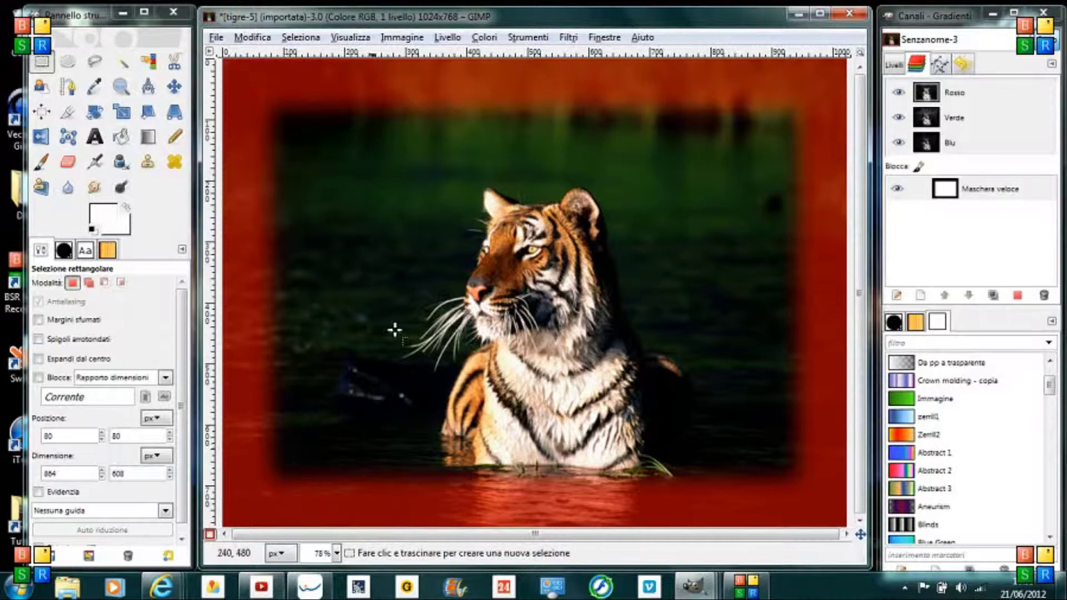
pyautogui.click(569, 38)
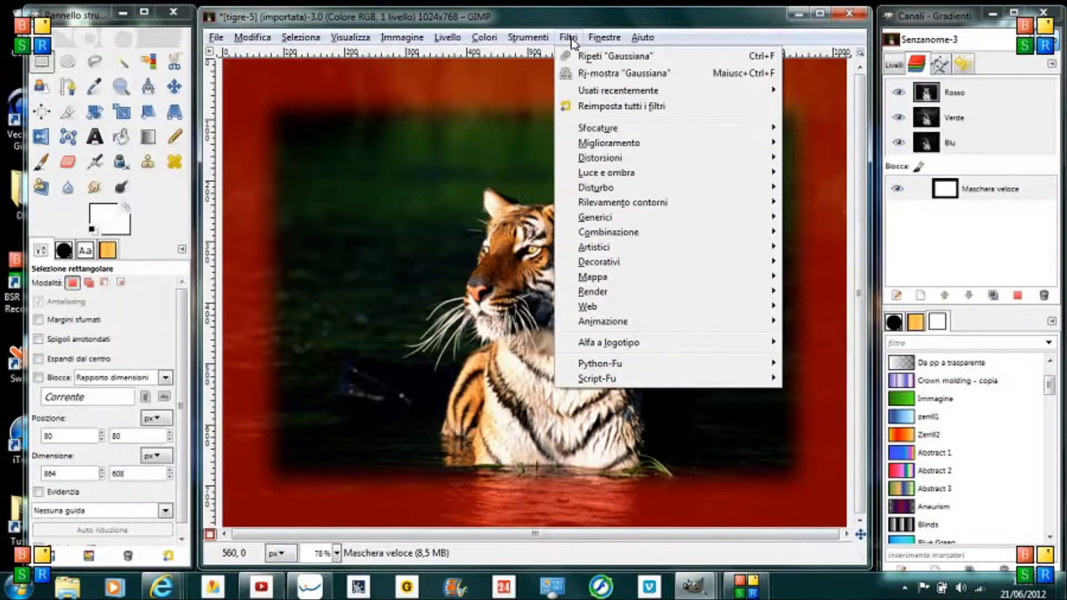
pyautogui.moveTo(598, 128)
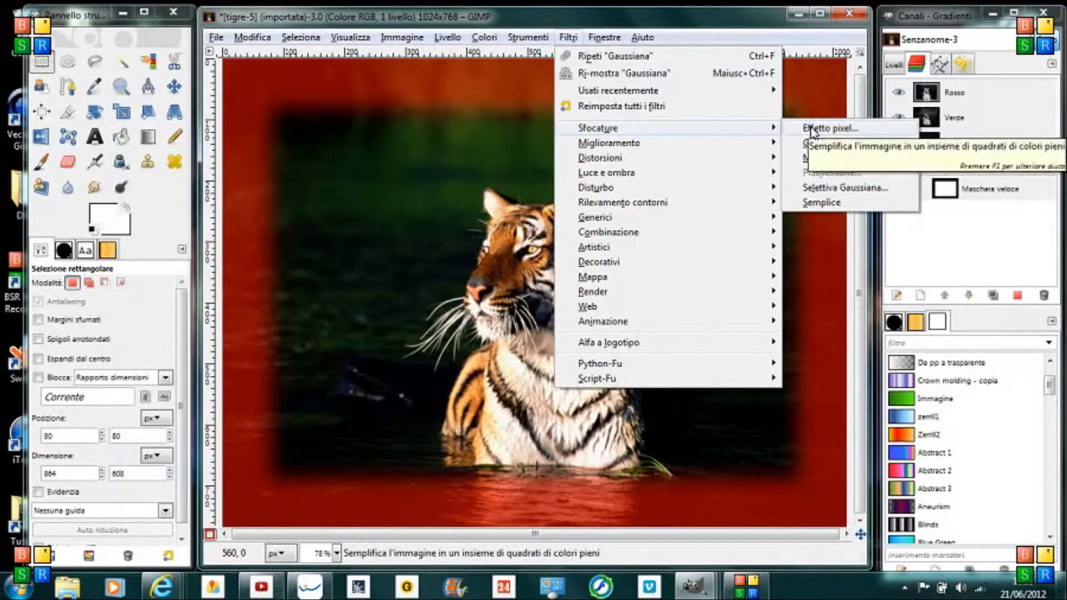
# Step: Pixelize the mask at 8 × 8 px, switch Quick Mask off and invert the selection
pyautogui.click(813, 130)
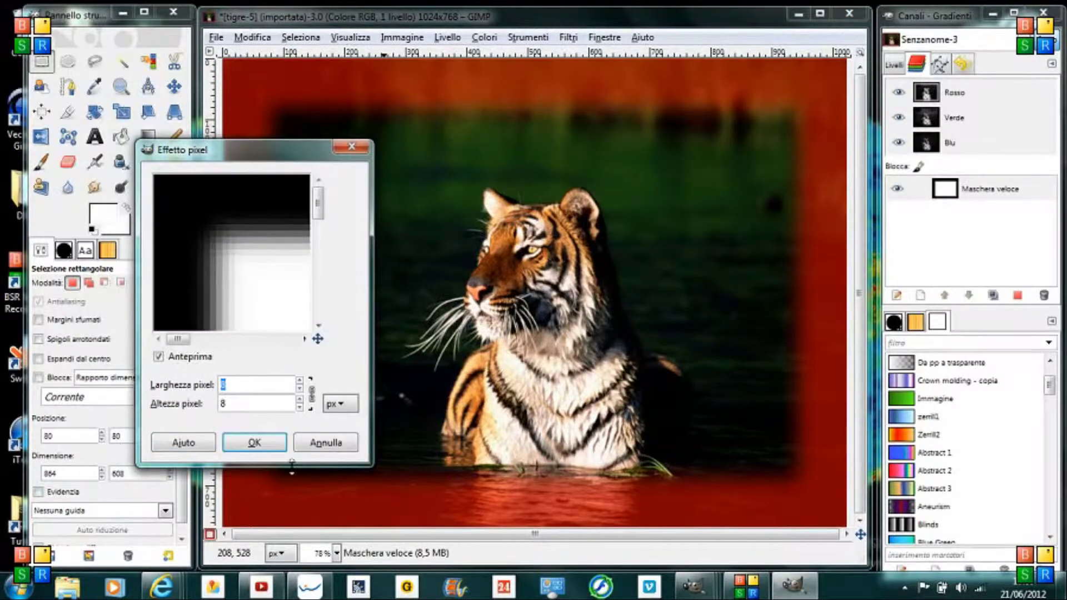
pyautogui.click(265, 447)
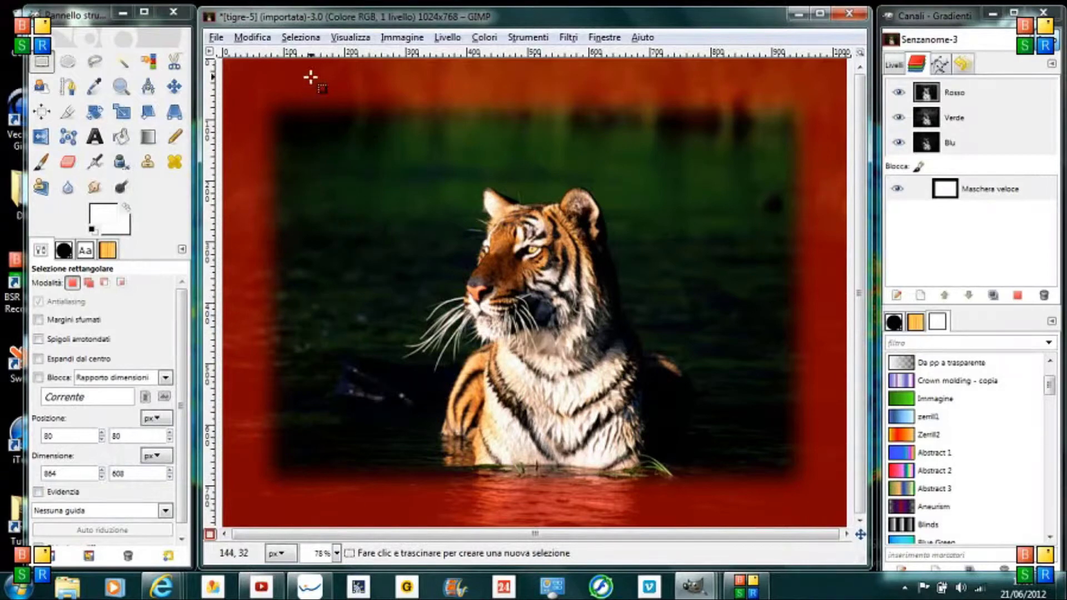
pyautogui.click(210, 536)
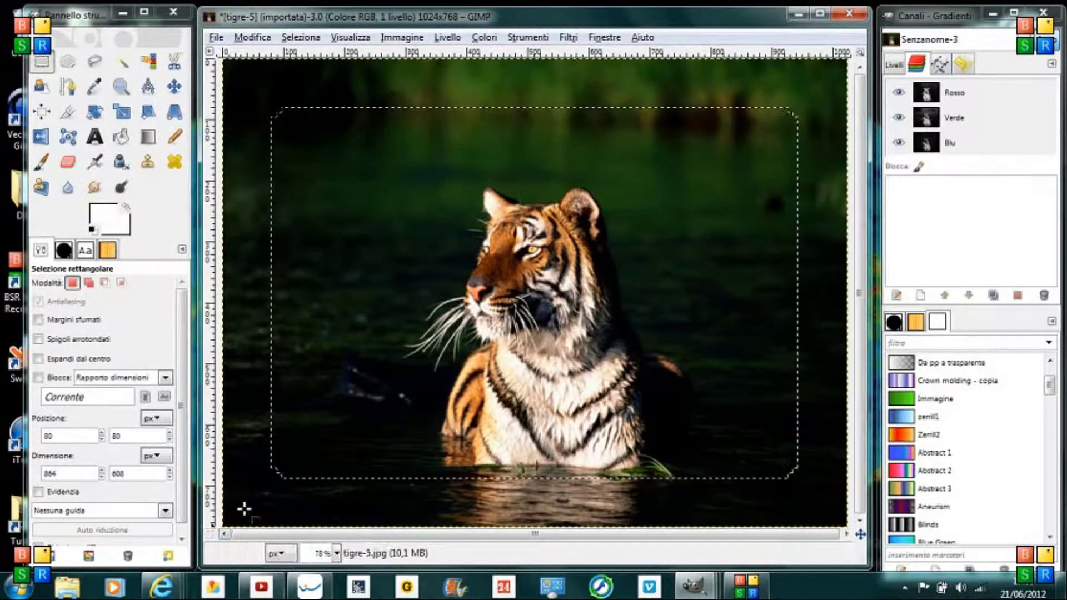
pyautogui.click(301, 37)
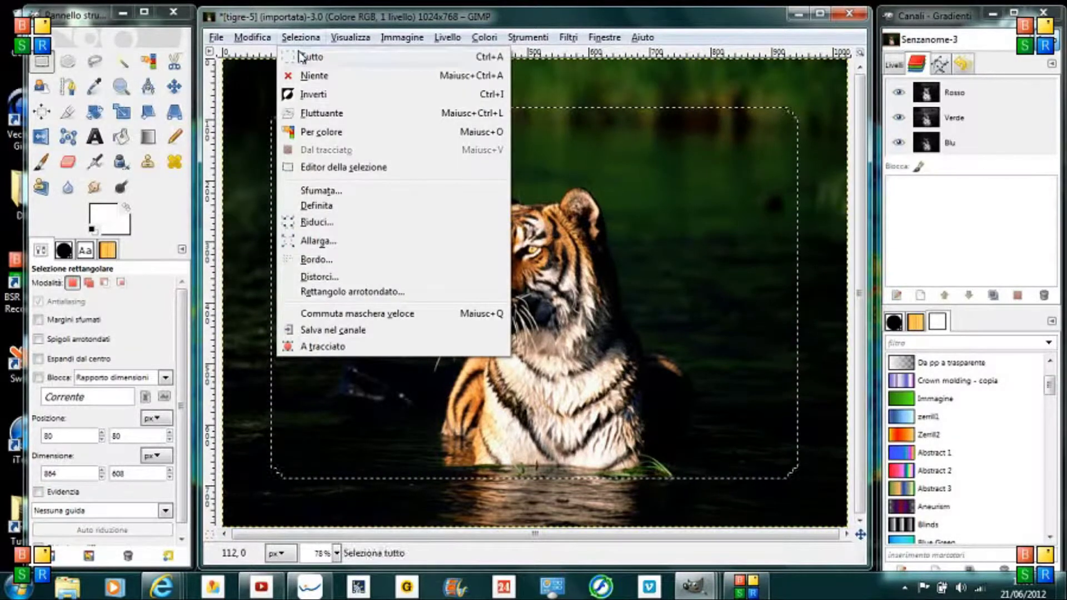
pyautogui.click(300, 93)
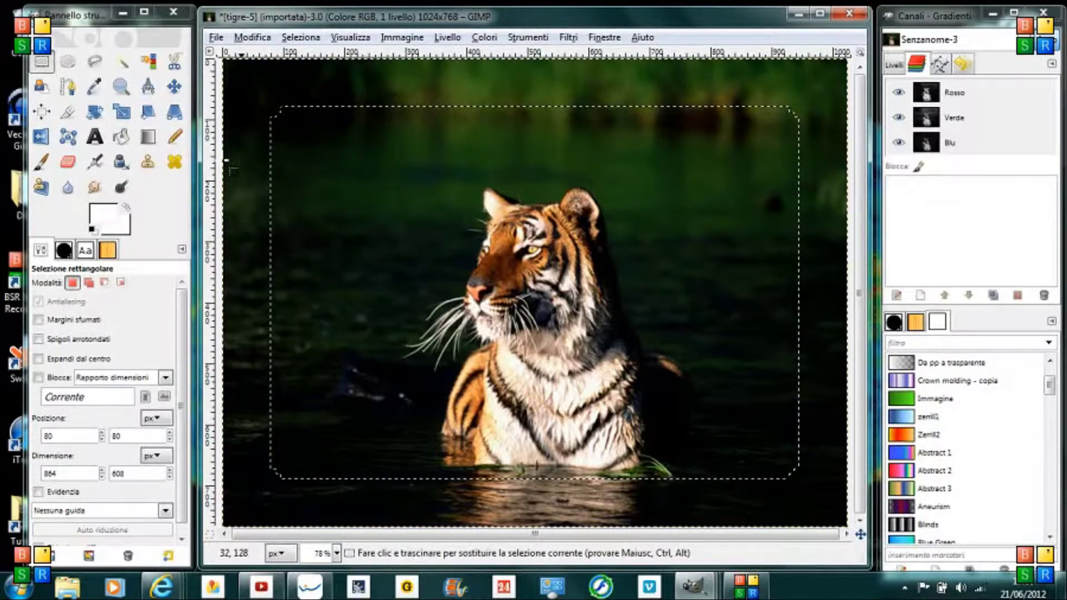
# Step: Bucket-fill the border outside the rounded frame with white, then deselect everything
pyautogui.click(122, 137)
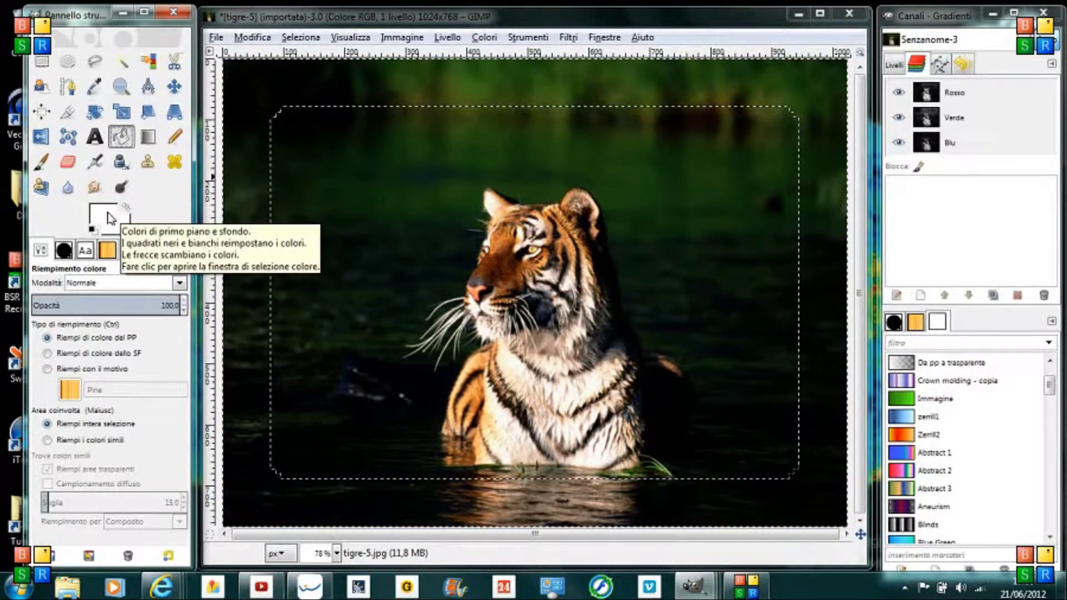
pyautogui.click(253, 113)
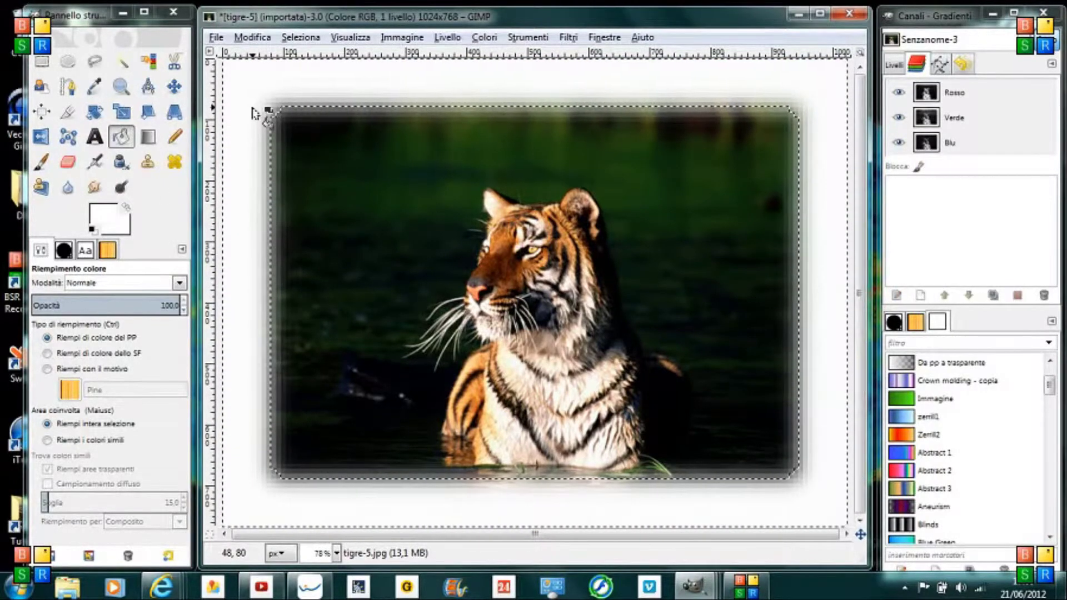
pyautogui.click(301, 36)
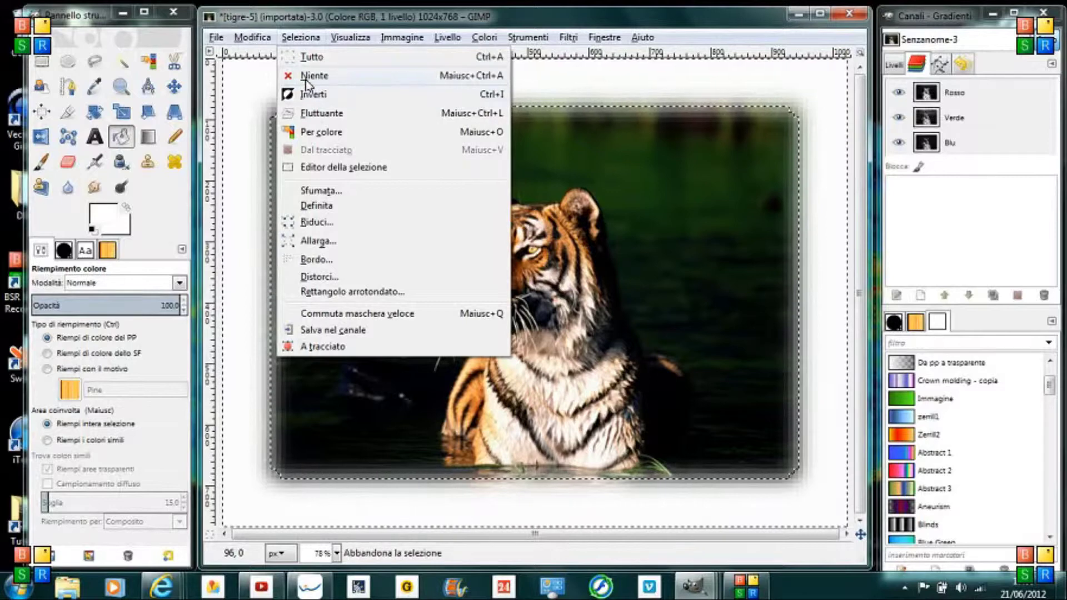
pyautogui.click(307, 83)
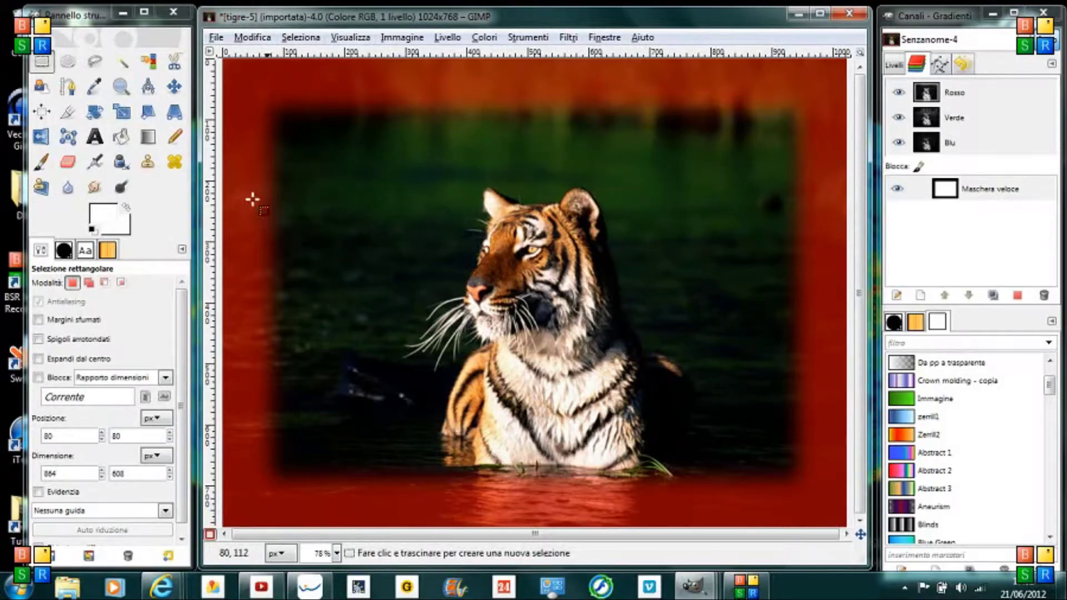
# Step: Invert the quick-mask selection and apply a hexagonal Mosaico texture to the border
pyautogui.click(209, 535)
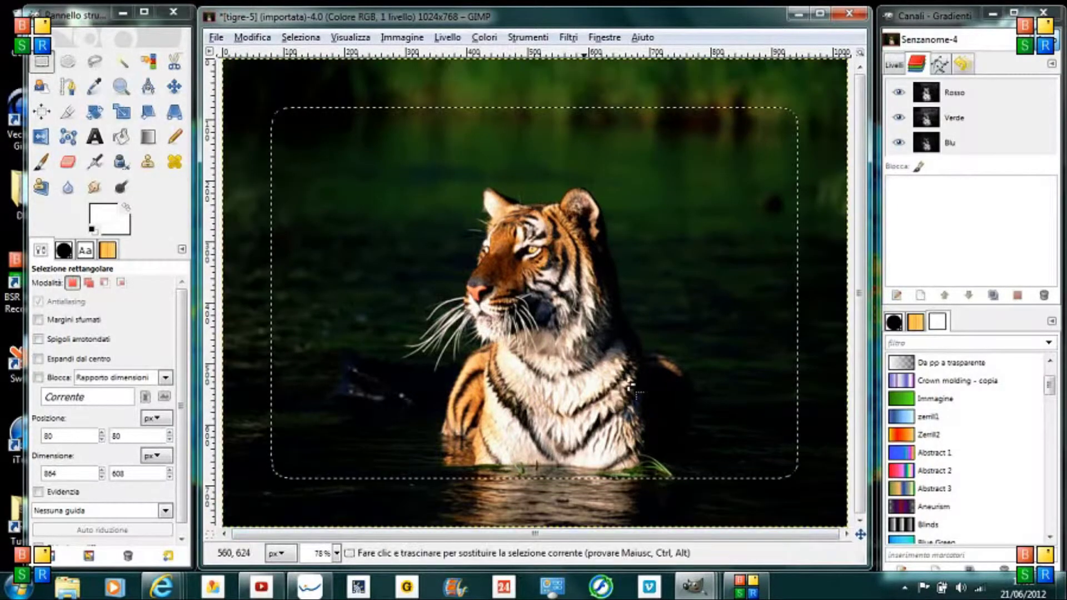
pyautogui.click(294, 39)
pyautogui.click(304, 91)
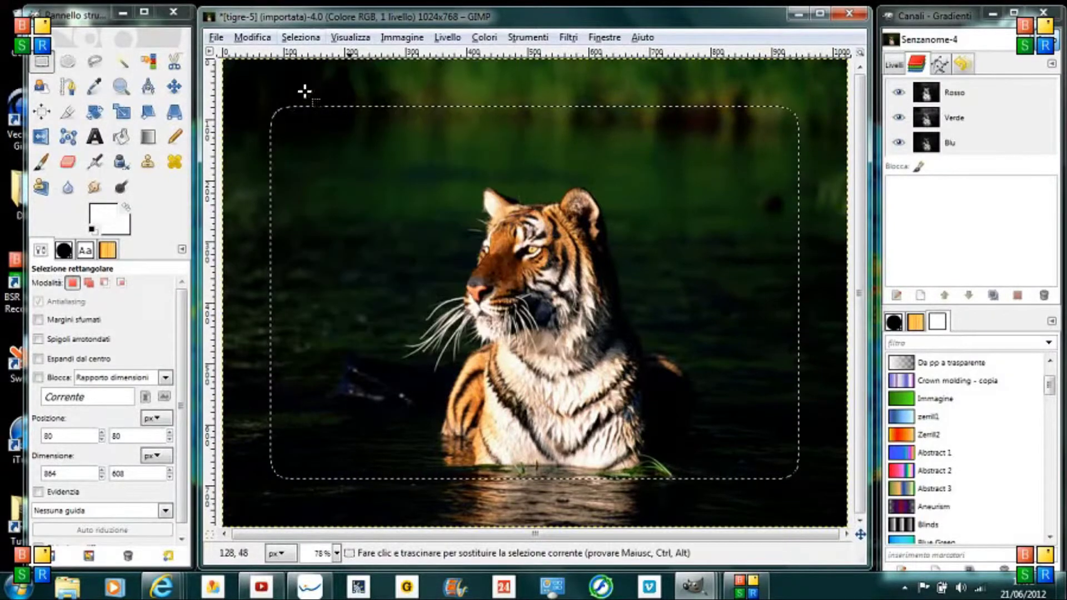
pyautogui.hotkey('shift', 'b')
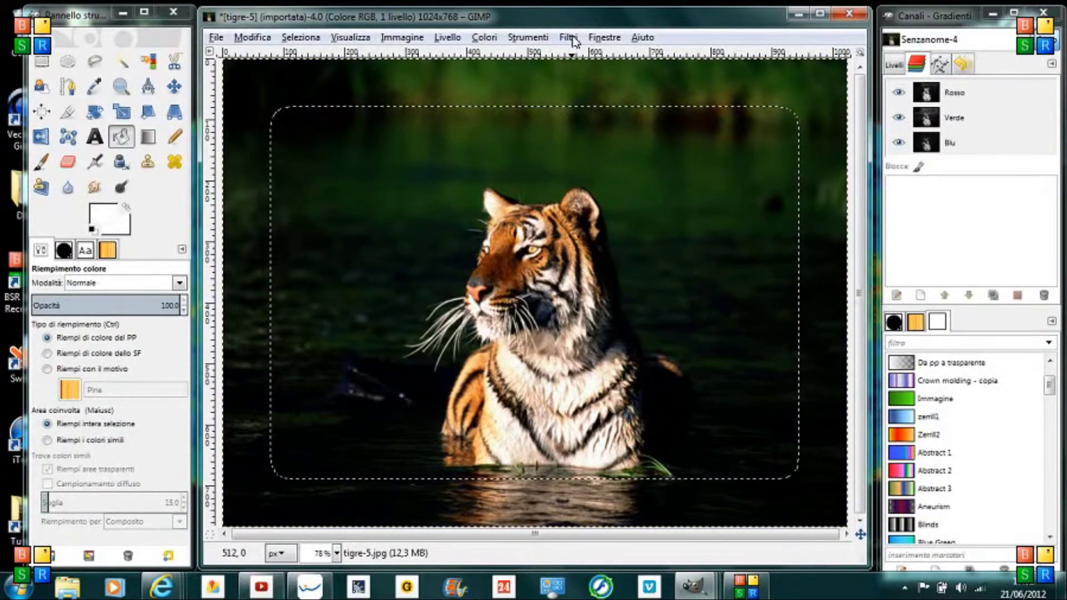
pyautogui.click(568, 38)
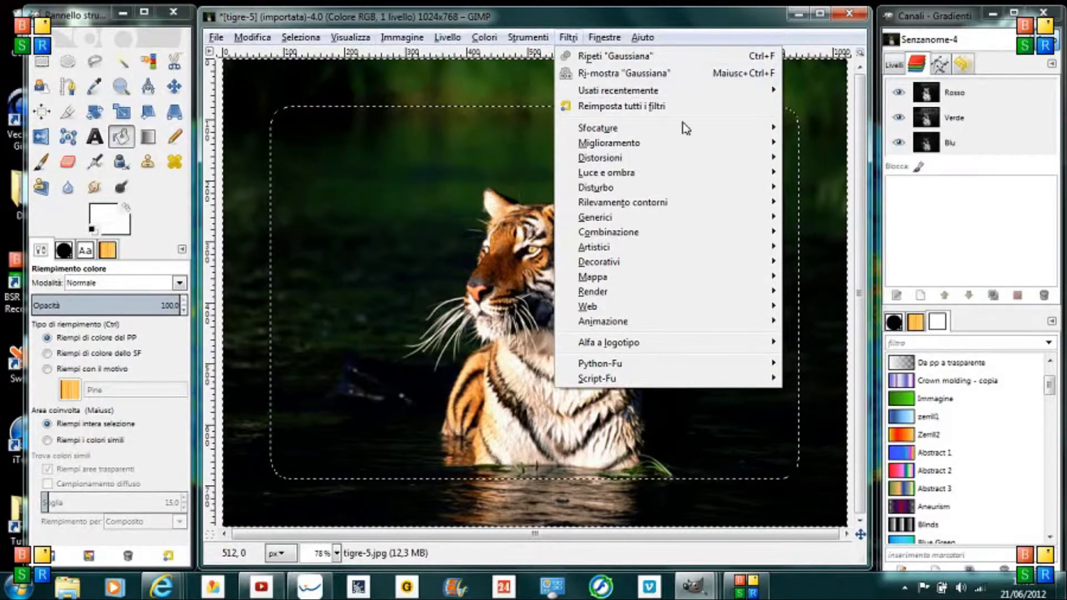
pyautogui.moveTo(600, 158)
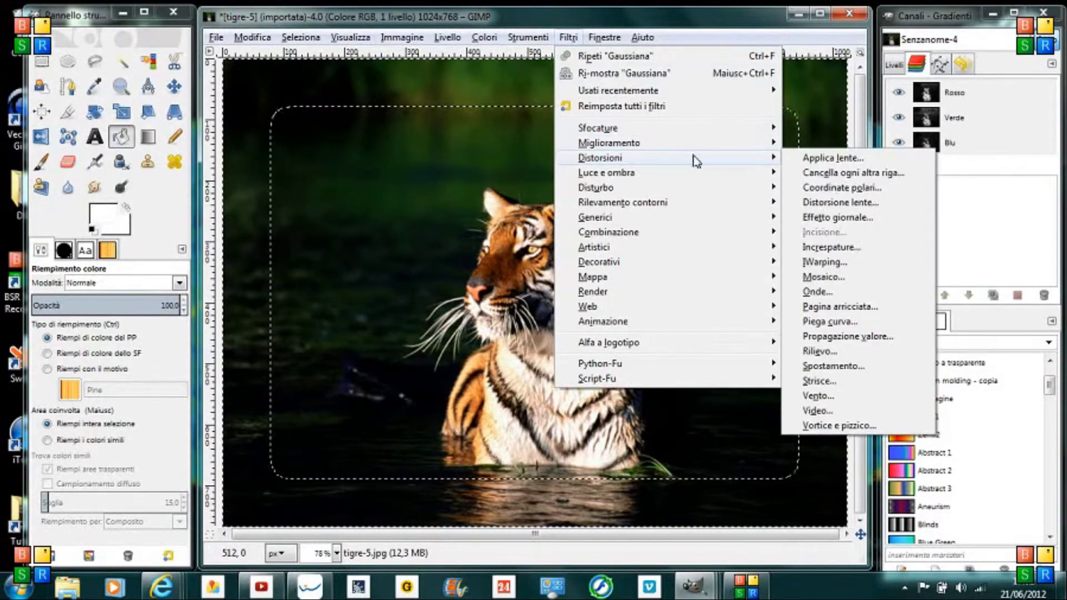
pyautogui.click(822, 276)
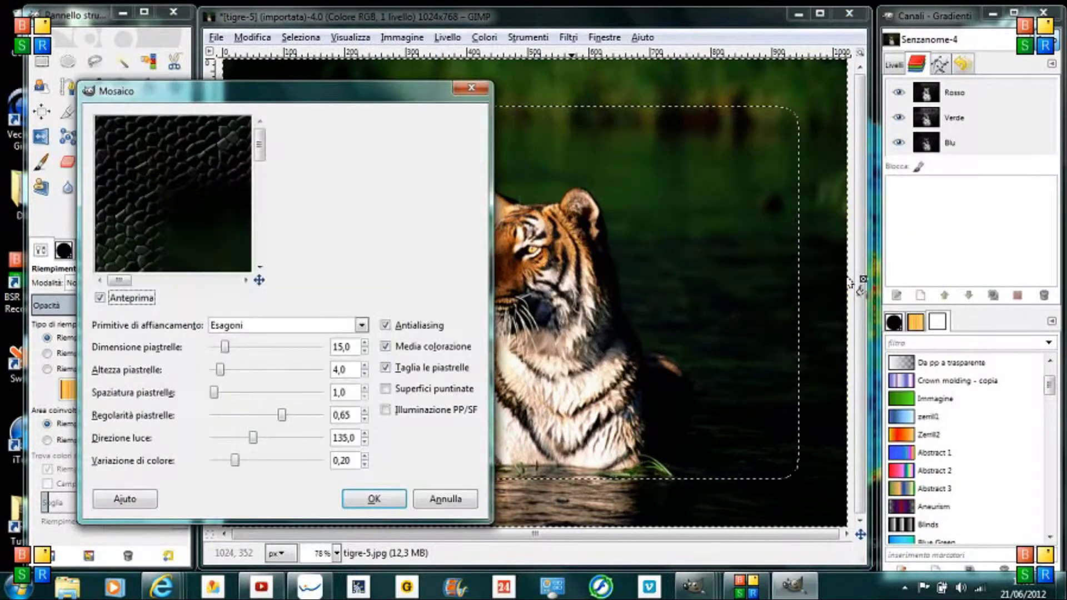
pyautogui.click(367, 500)
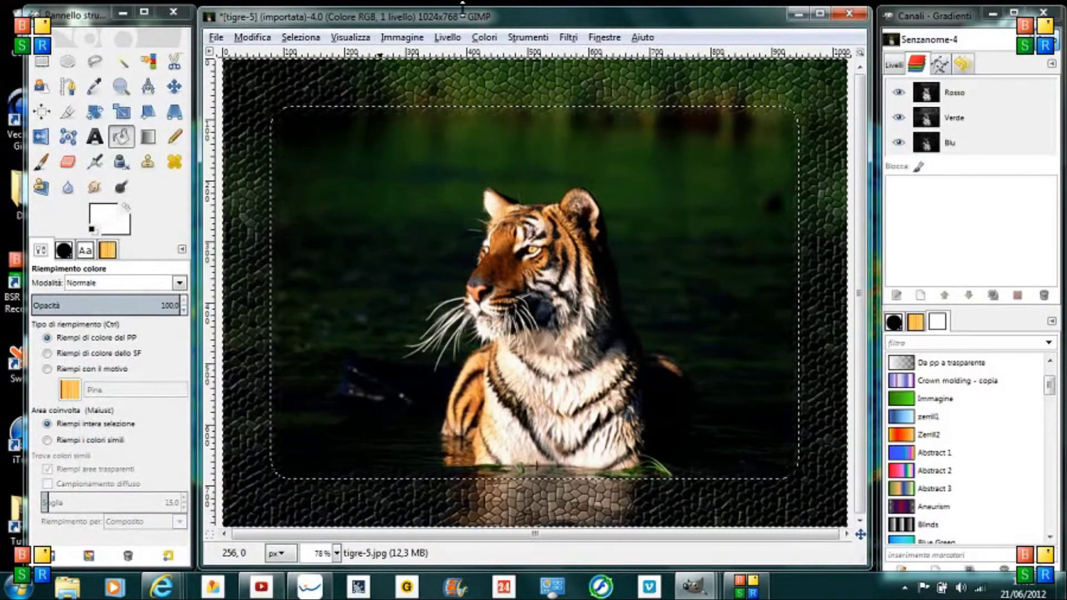
pyautogui.click(301, 37)
# Step: Copy the whole tropico9 waterfall image, then return to the tigre-5 window
pyautogui.click(312, 60)
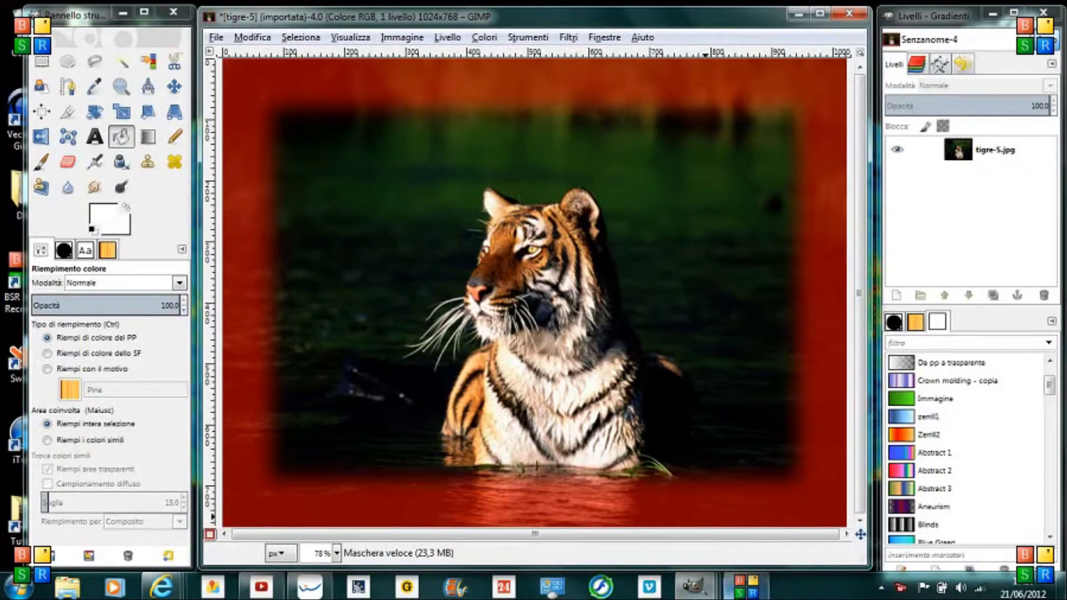
pyautogui.moveTo(692, 588)
pyautogui.click(943, 528)
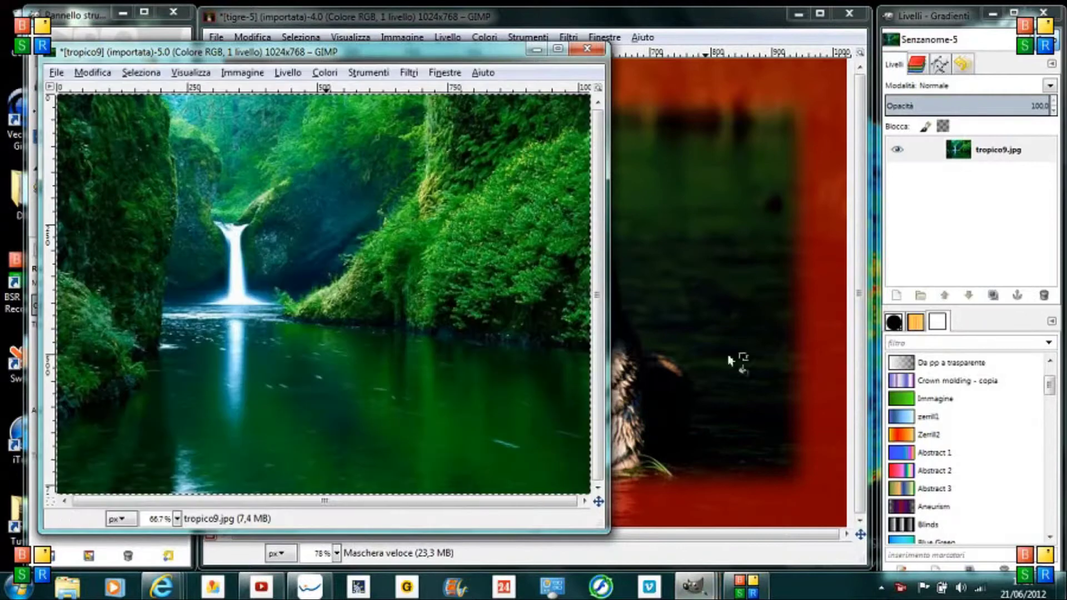
pyautogui.click(140, 74)
pyautogui.click(149, 88)
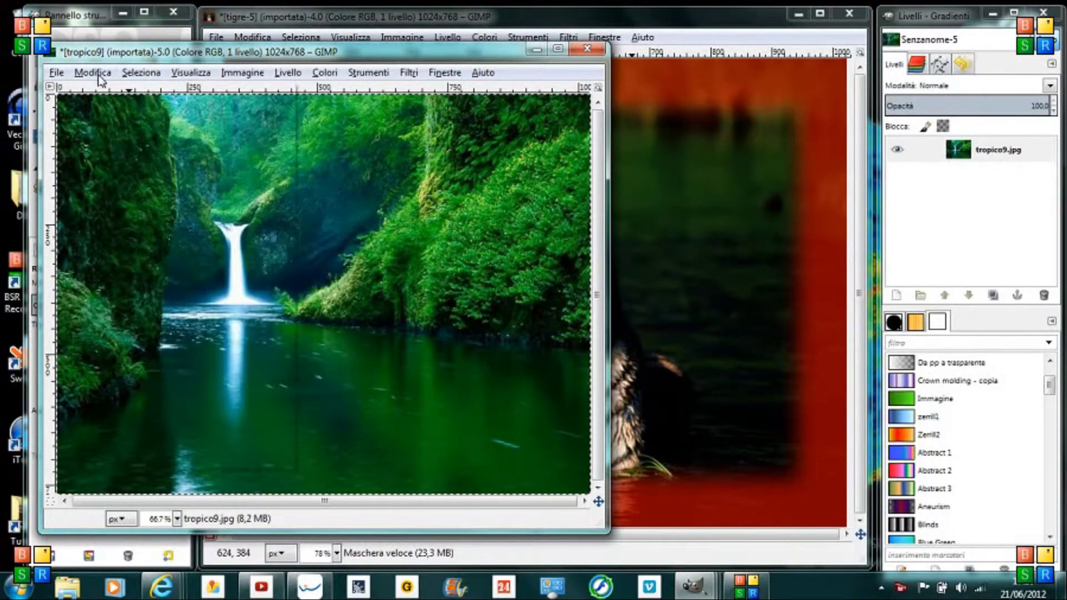
pyautogui.click(93, 73)
pyautogui.click(103, 182)
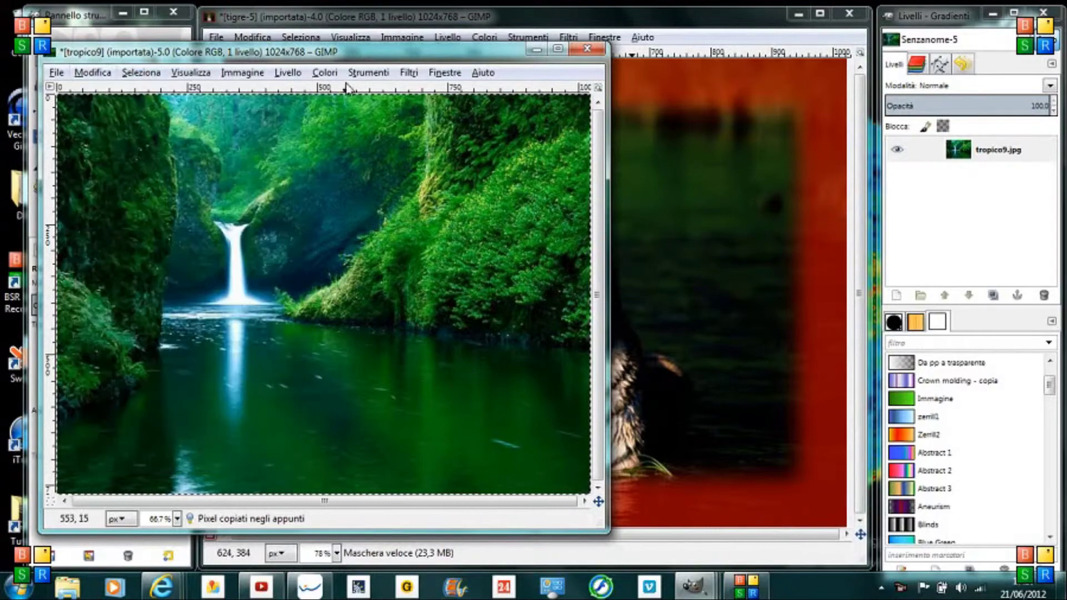
pyautogui.click(373, 19)
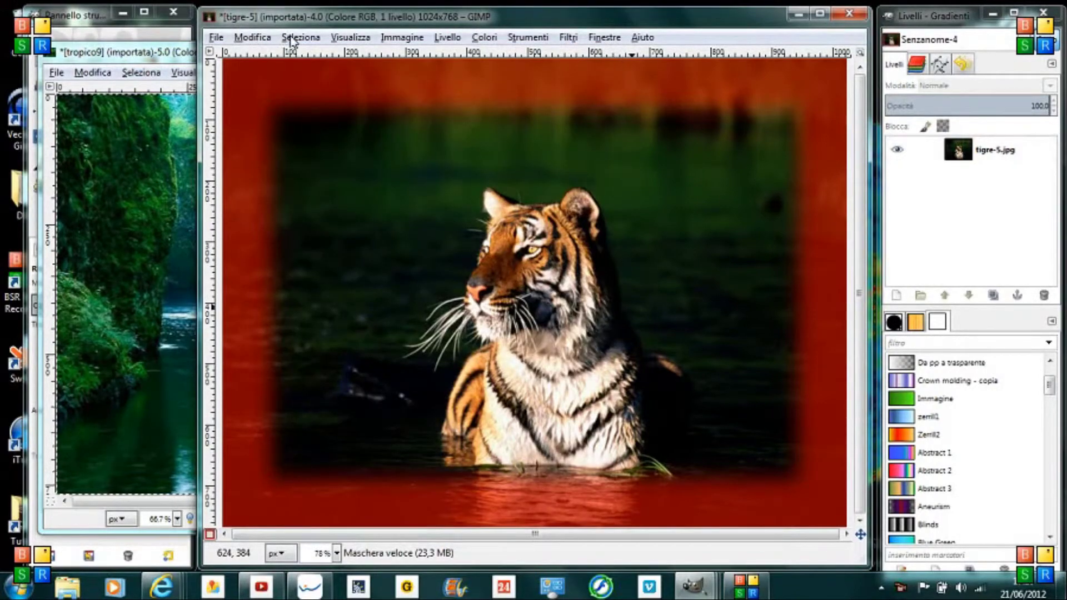
# Step: Paste the waterfall image into the inverted border selection around the tiger with Paste Into
pyautogui.click(210, 536)
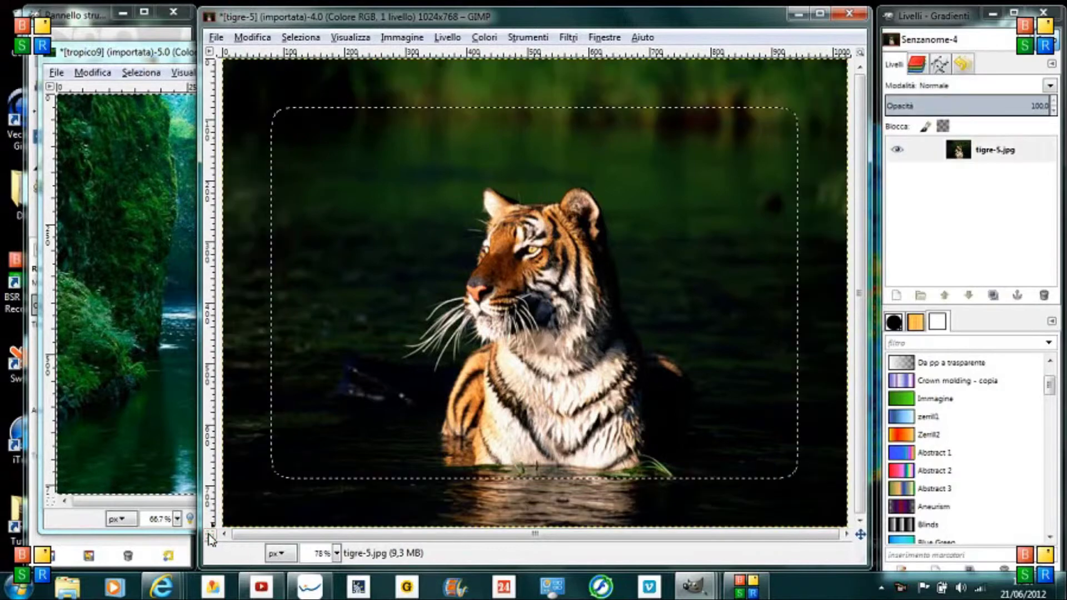
pyautogui.click(303, 38)
pyautogui.click(307, 93)
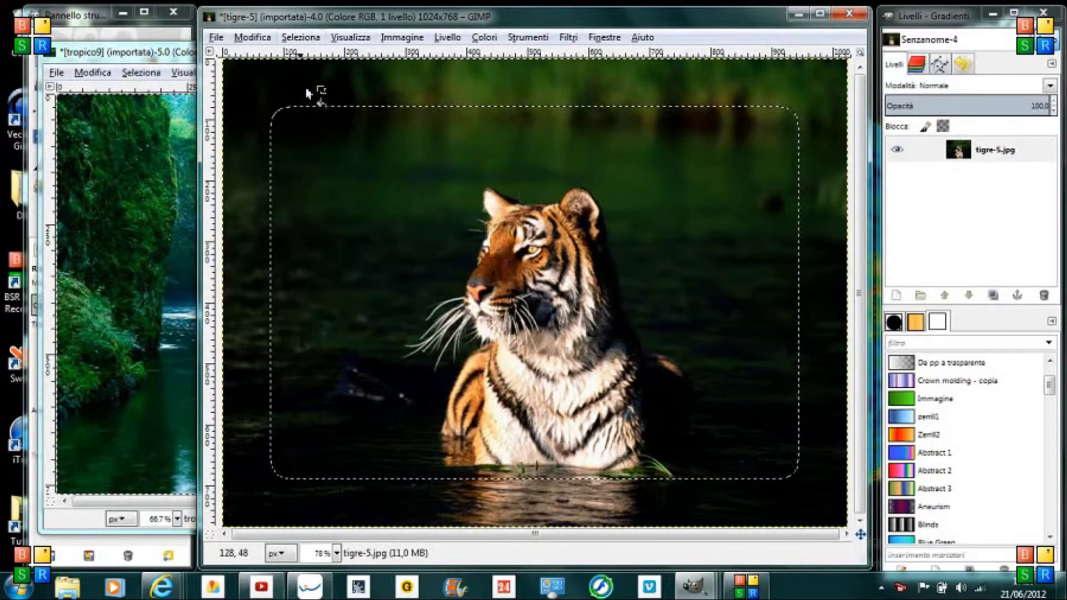
pyautogui.click(254, 37)
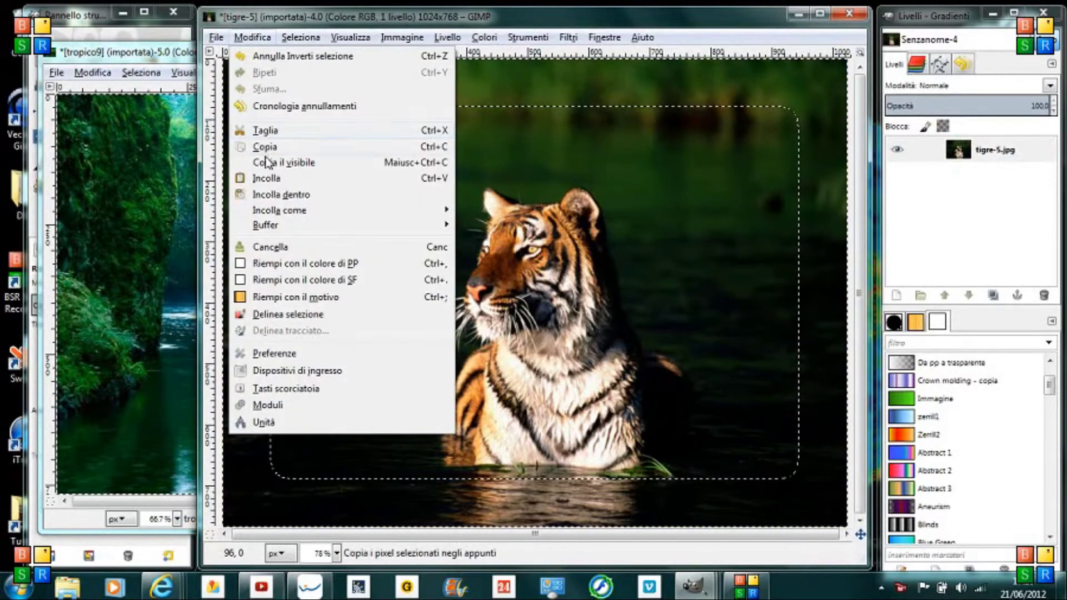
pyautogui.click(280, 195)
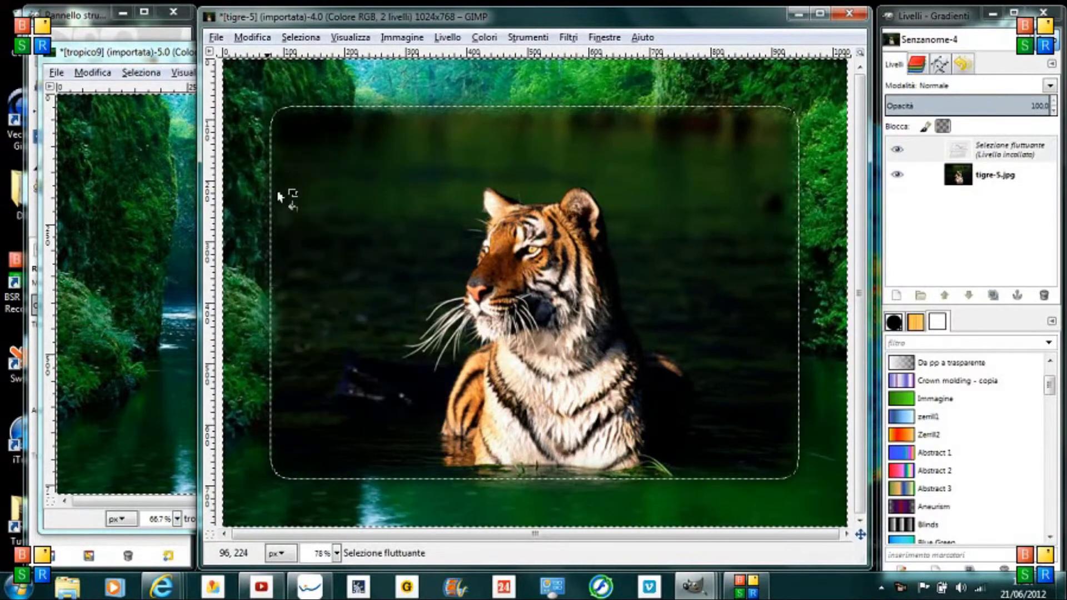
# Step: Close the tropico9 waterfall image without saving
pyautogui.click(184, 52)
pyautogui.hotkey('ctrl', 'w')
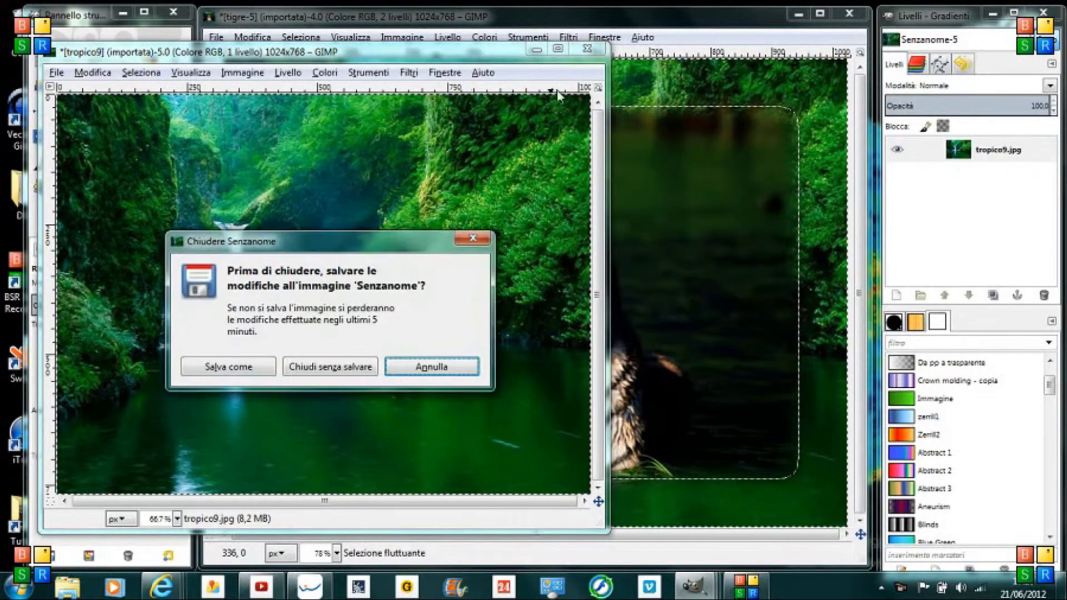
pyautogui.click(359, 368)
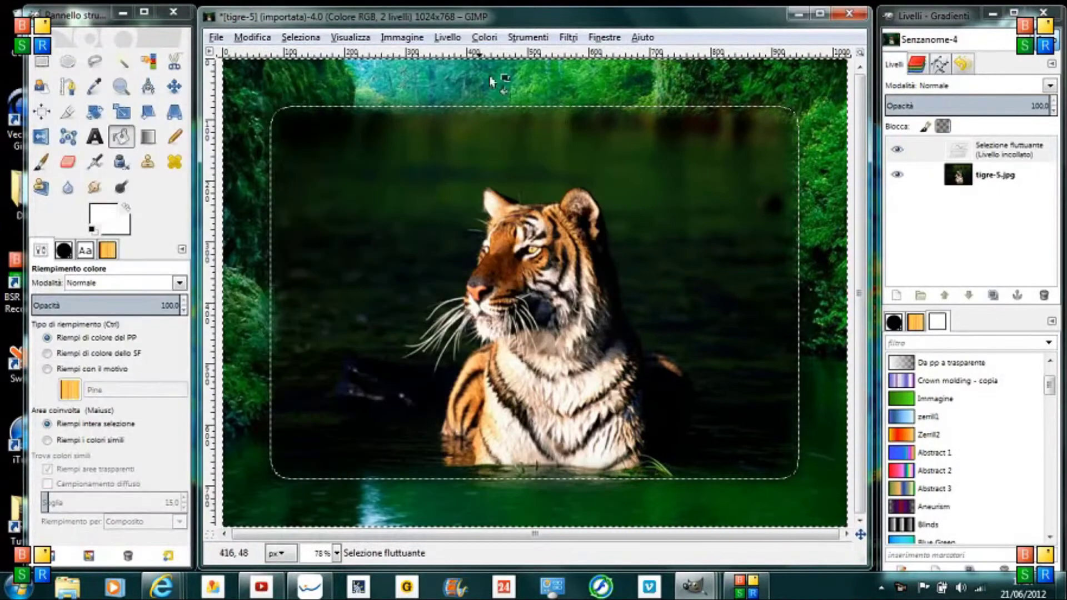
# Step: Anchor the pasted jungle floating layer onto the tiger layer, then select None
pyautogui.rightClick(900, 148)
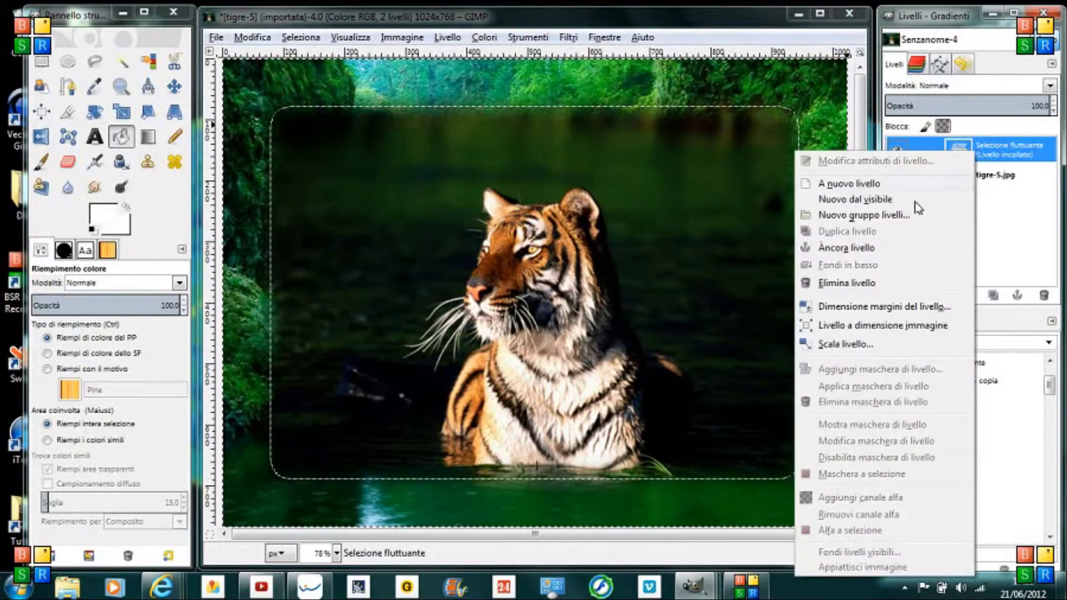
pyautogui.click(880, 252)
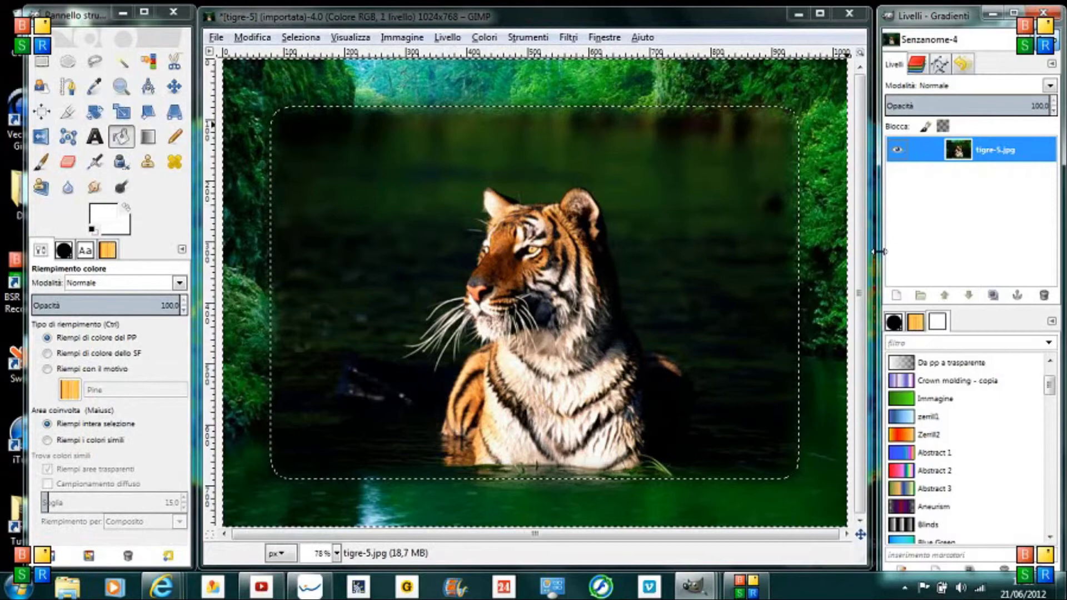
pyautogui.click(303, 43)
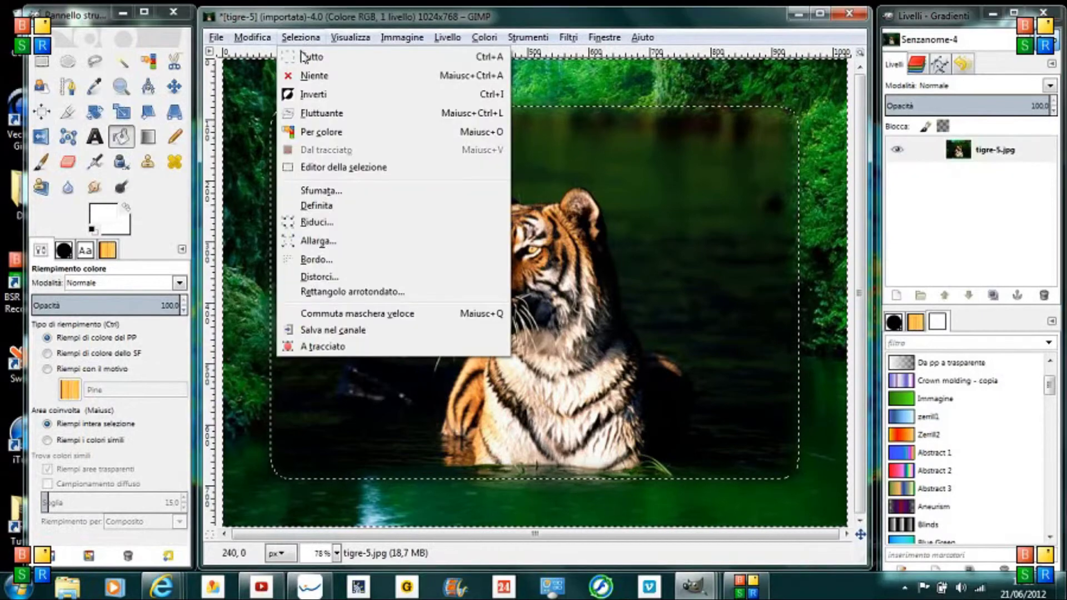
pyautogui.click(317, 78)
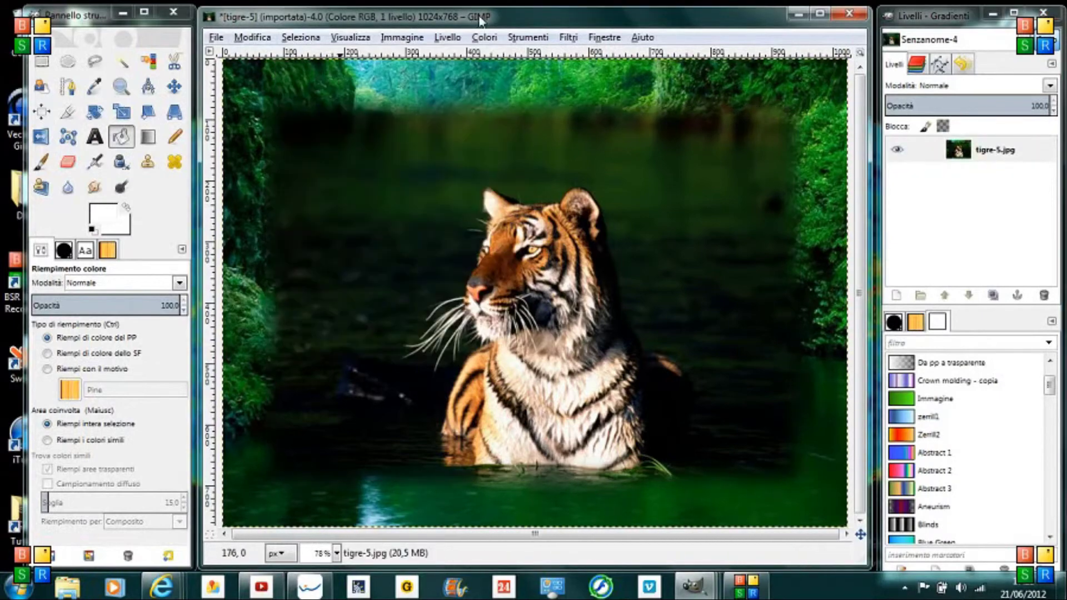